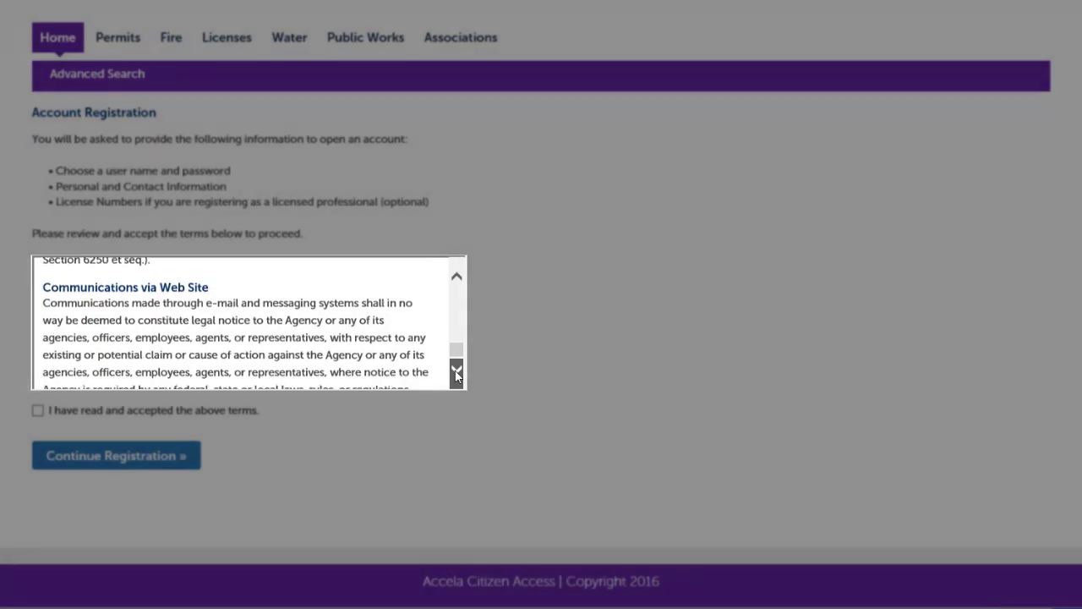
Accept the registration terms and enter the new account's user name and e-mail address
click(38, 411)
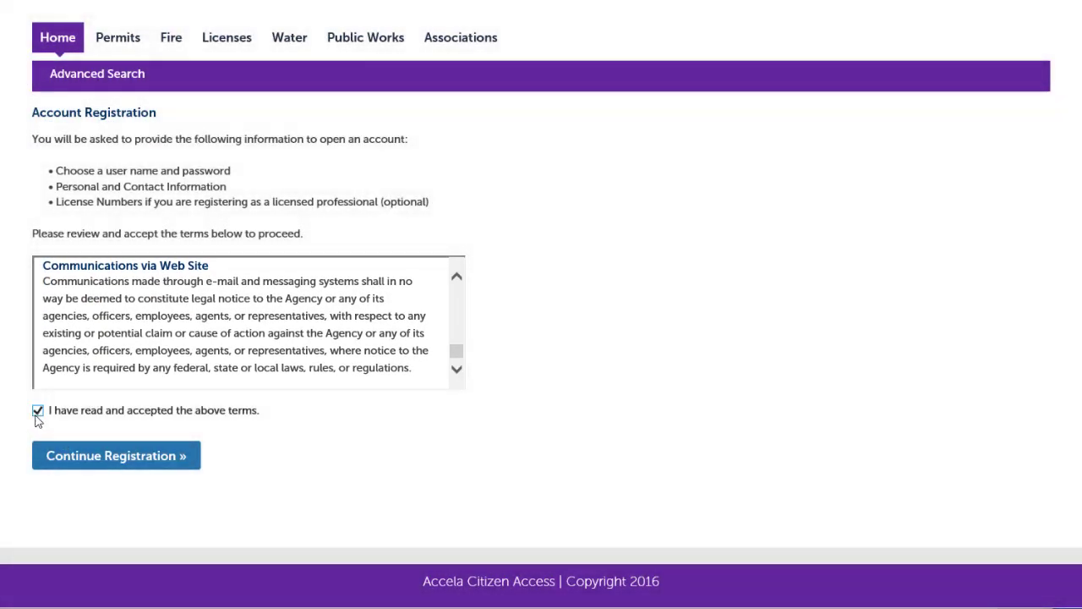
click(76, 458)
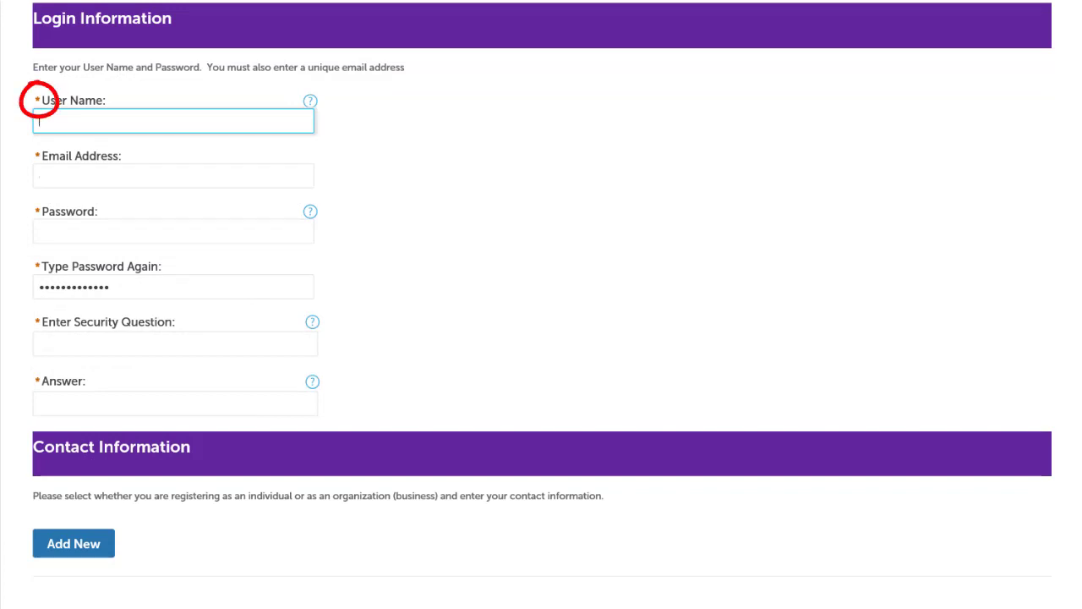
key(Tab)
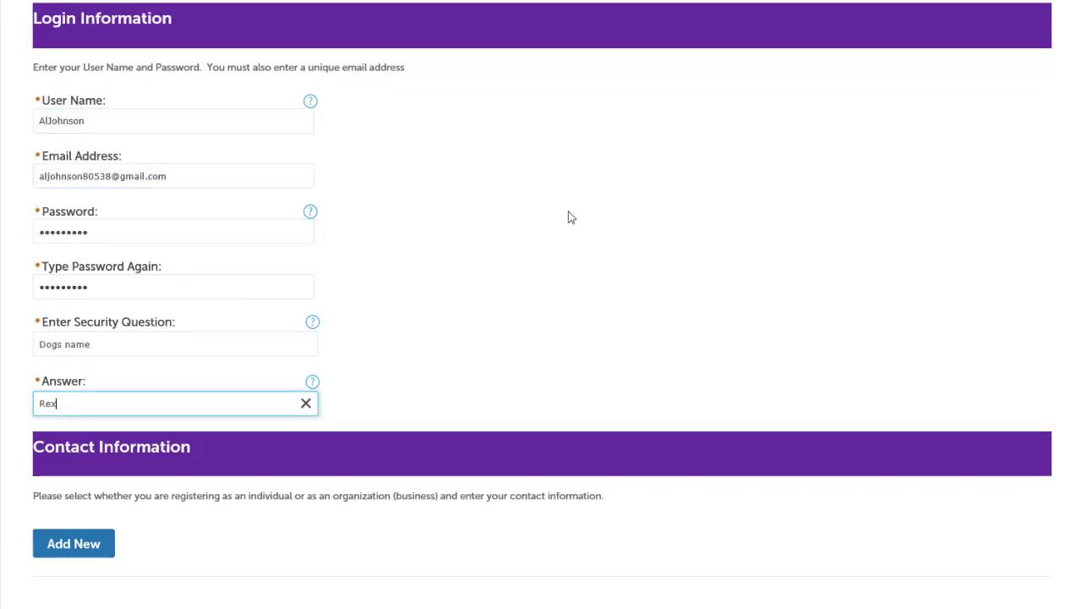
click(106, 548)
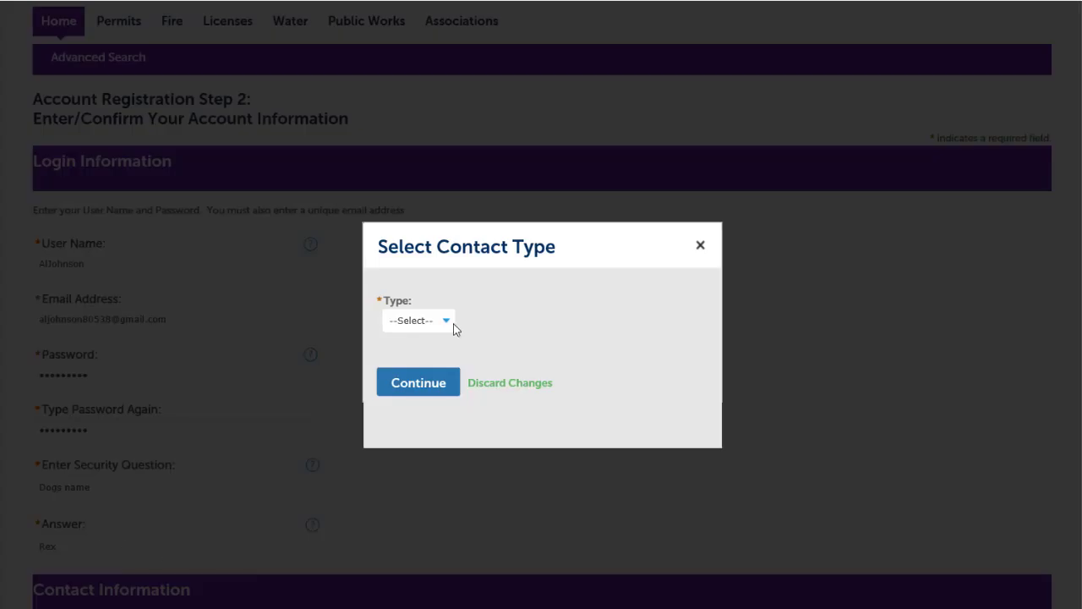
Choose Organization as the new contact's type
click(447, 323)
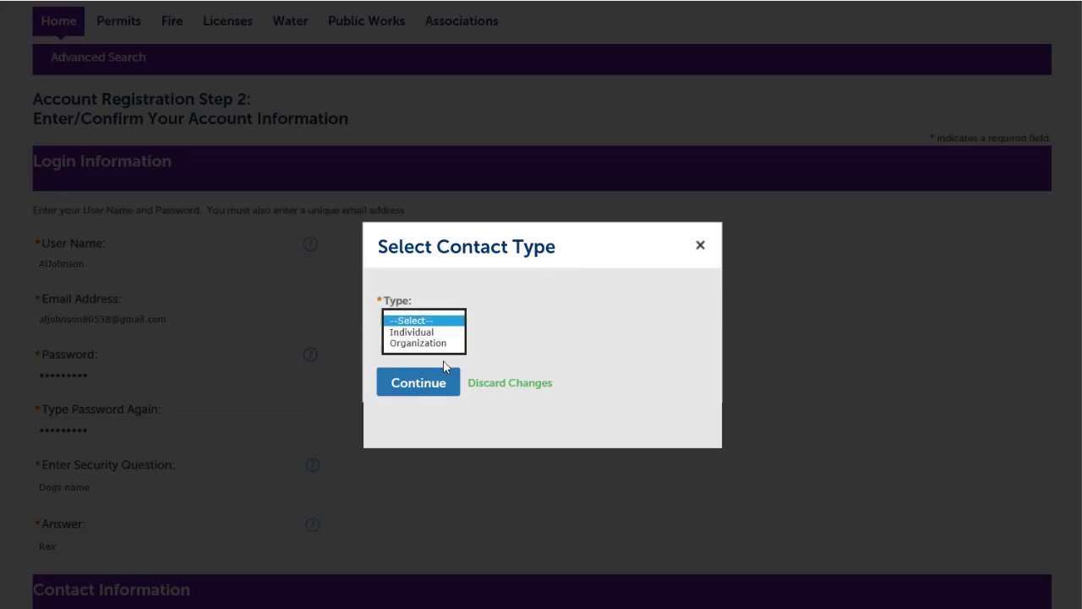
click(440, 343)
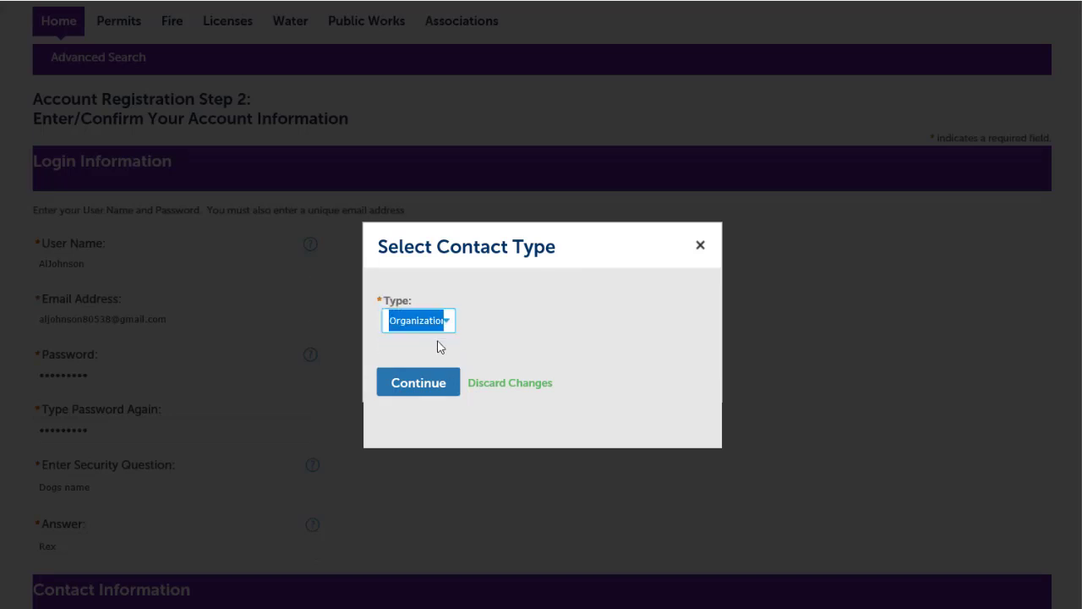
click(432, 384)
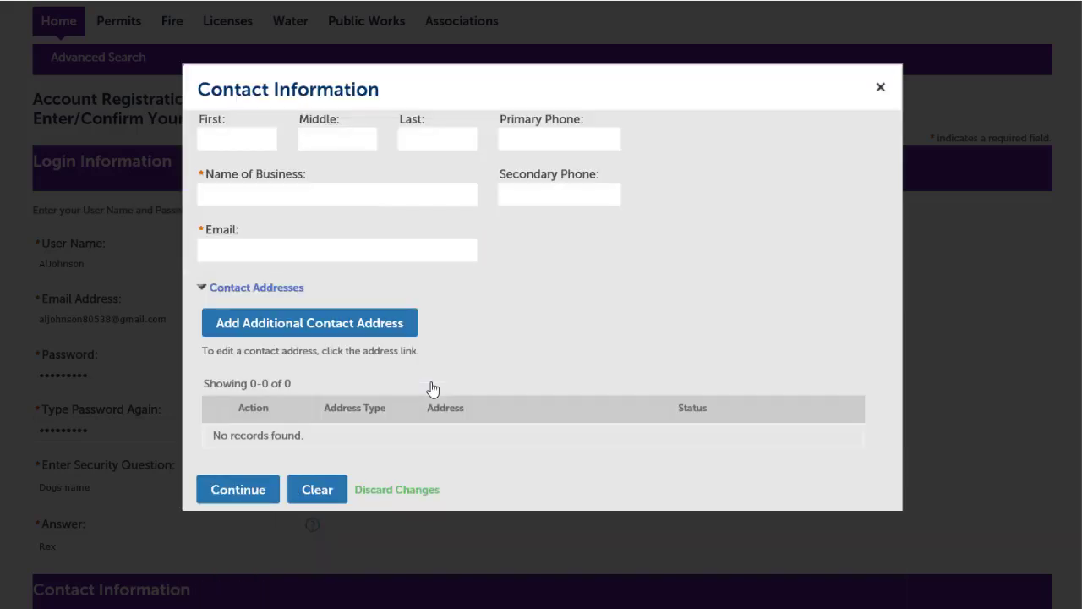
Enter the contact's first and last name, business name 'Big Als BBQ' and e-mail, and confirm it
click(222, 137)
key(Tab)
key(Tab)
key(Tab)
key(Tab)
text(Big Als BBQ)
key(Tab)
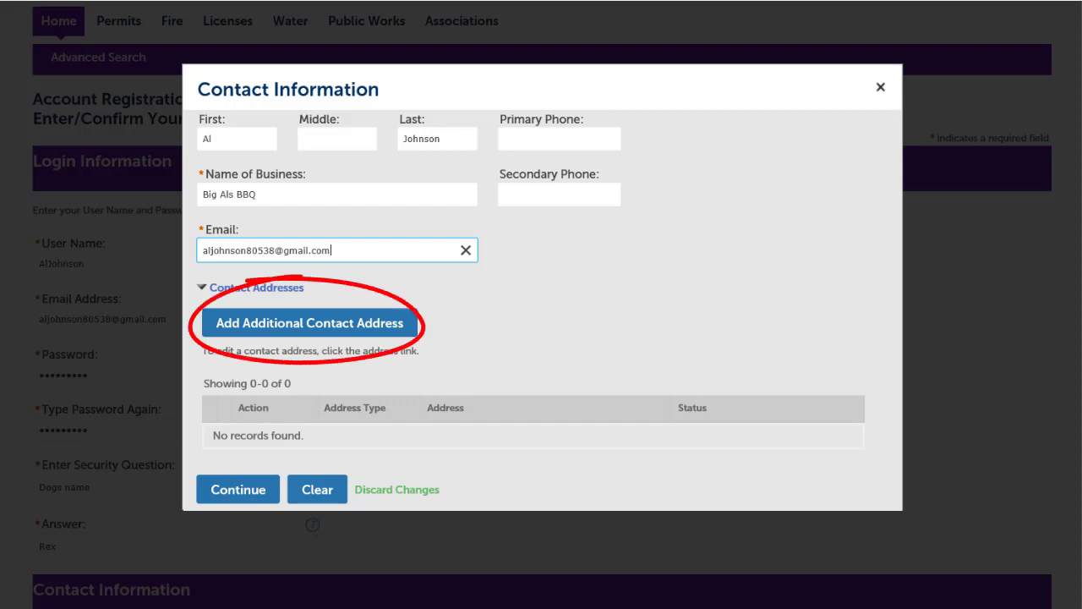
click(251, 498)
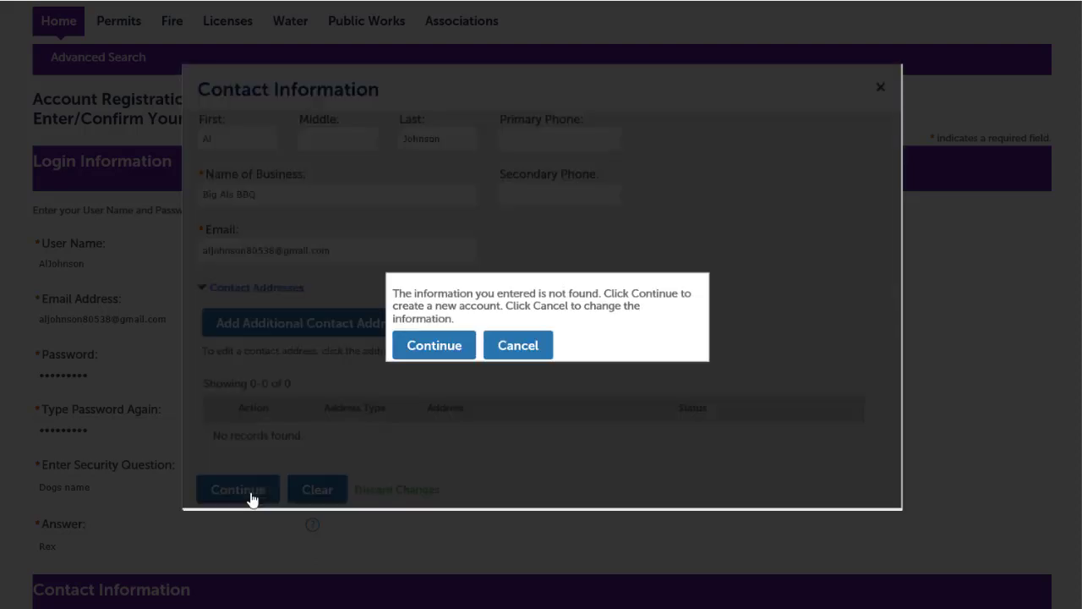
click(421, 348)
Finish the account registration
scroll(729, 242, down, 2)
scroll(729, 242, down, 3)
click(161, 571)
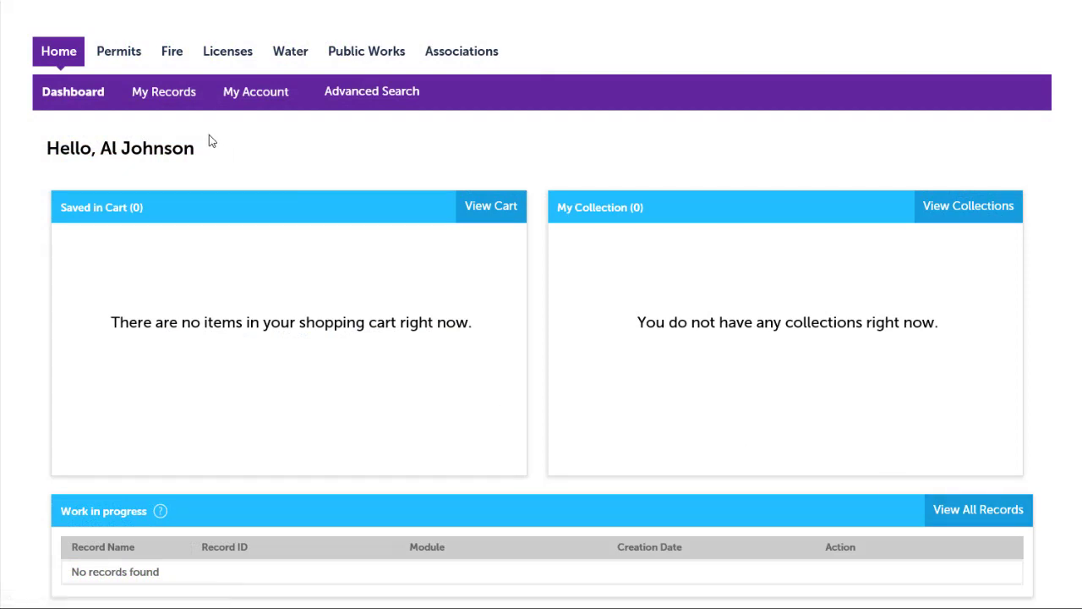
Open My Records to reach the license records search
click(169, 101)
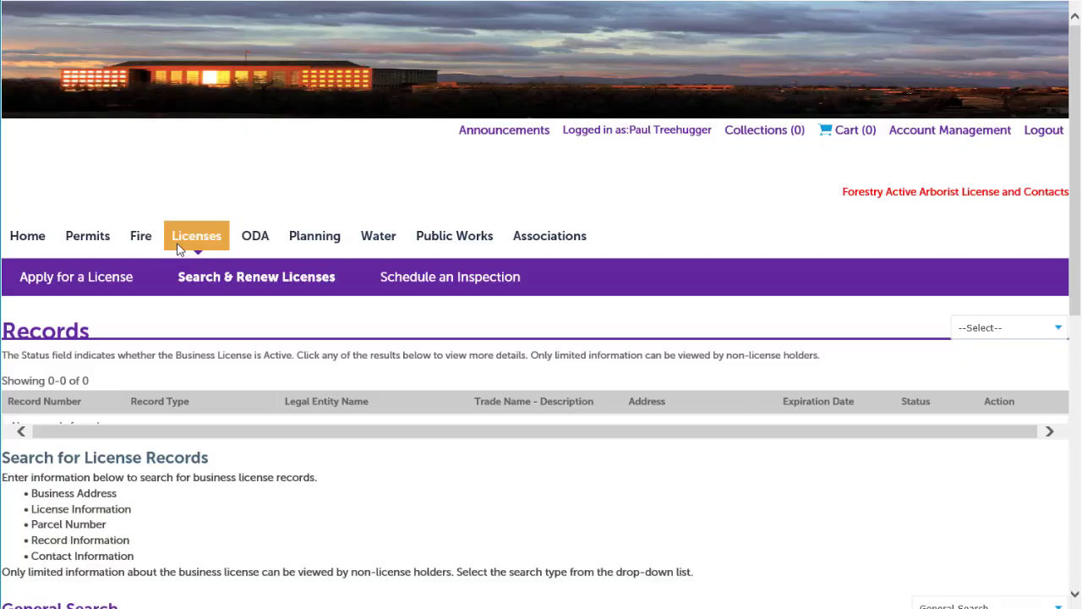
Apply for a license, choosing Arborist License Application under Contractor
click(182, 245)
click(90, 283)
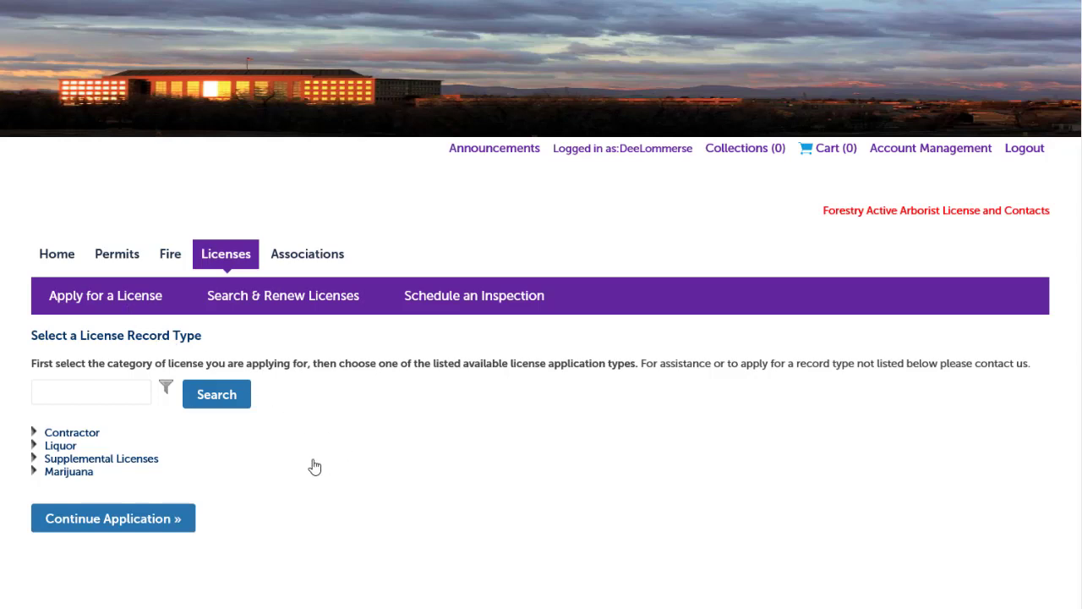
click(34, 433)
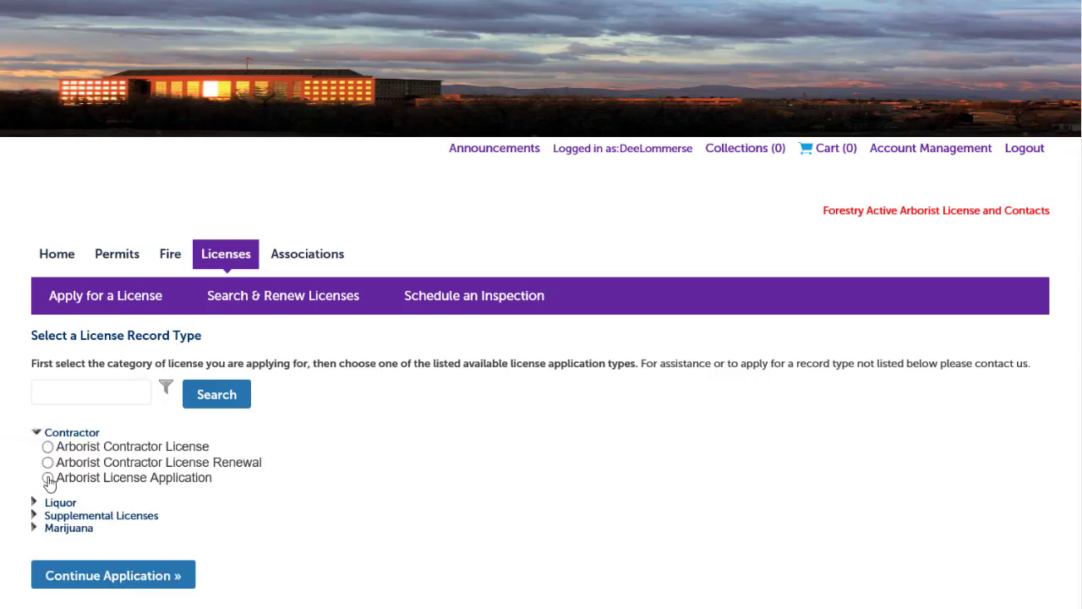
click(47, 478)
click(159, 575)
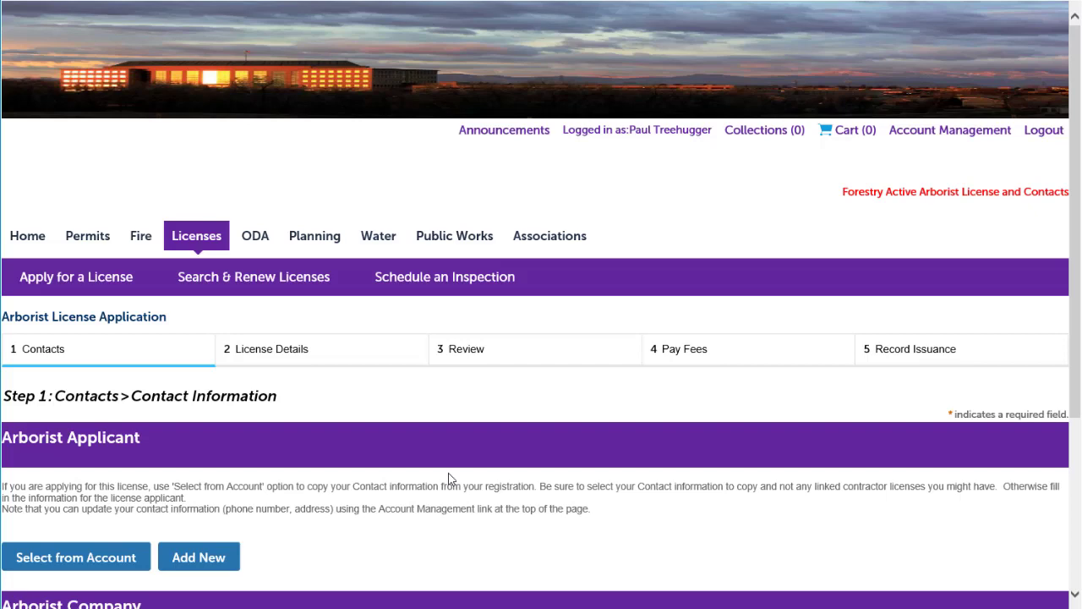
Fill the Arborist Applicant from the account's contact
scroll(601, 322, down, 3)
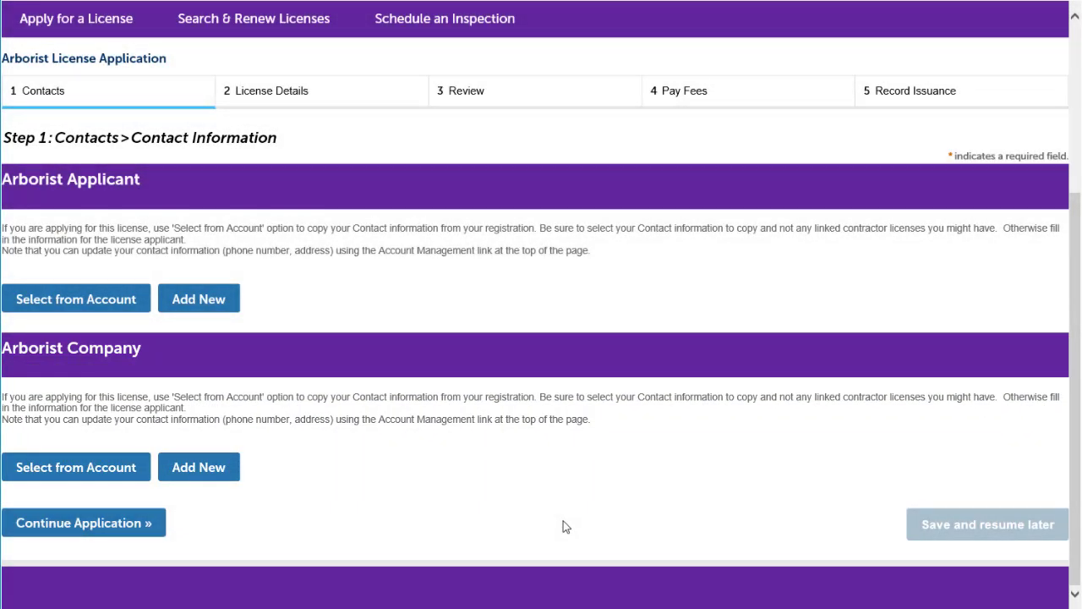
click(105, 297)
click(95, 307)
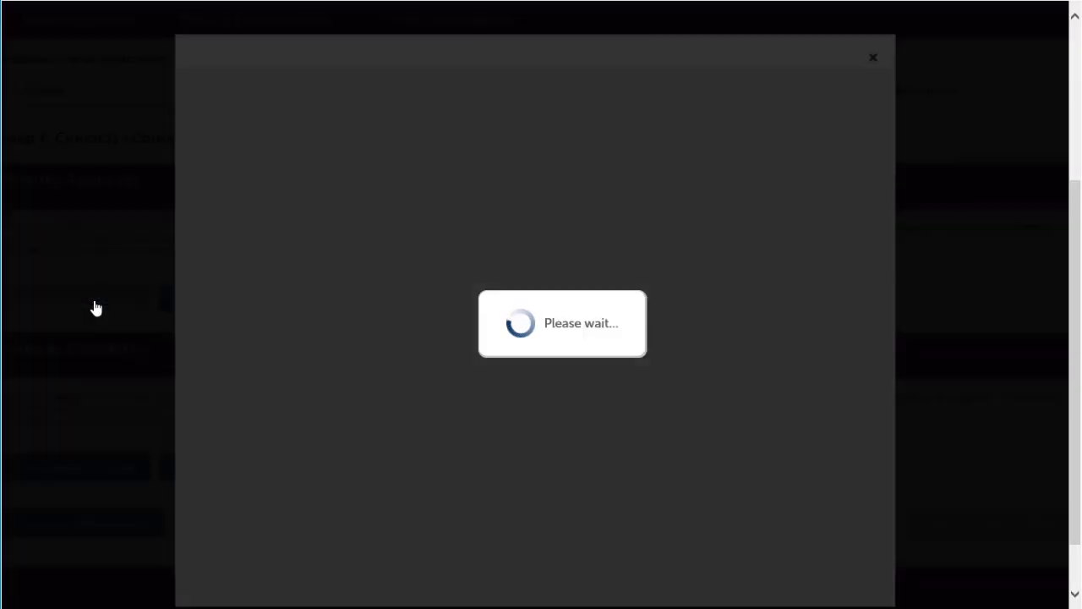
scroll(592, 325, down, 1)
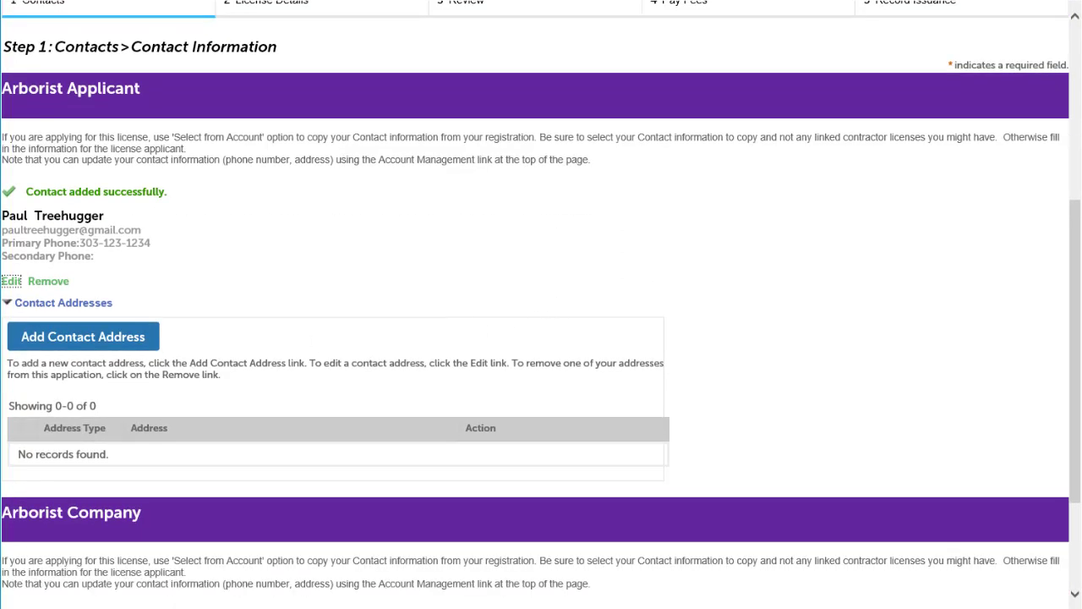
Add and save a Business contact address in Aurora, CO for the applicant
click(34, 349)
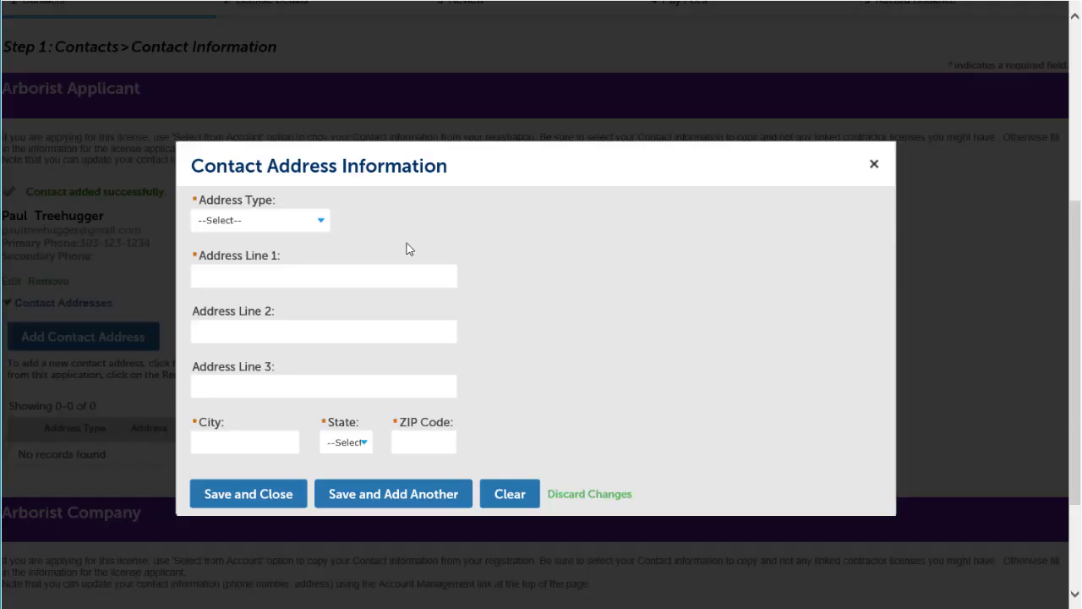
click(320, 221)
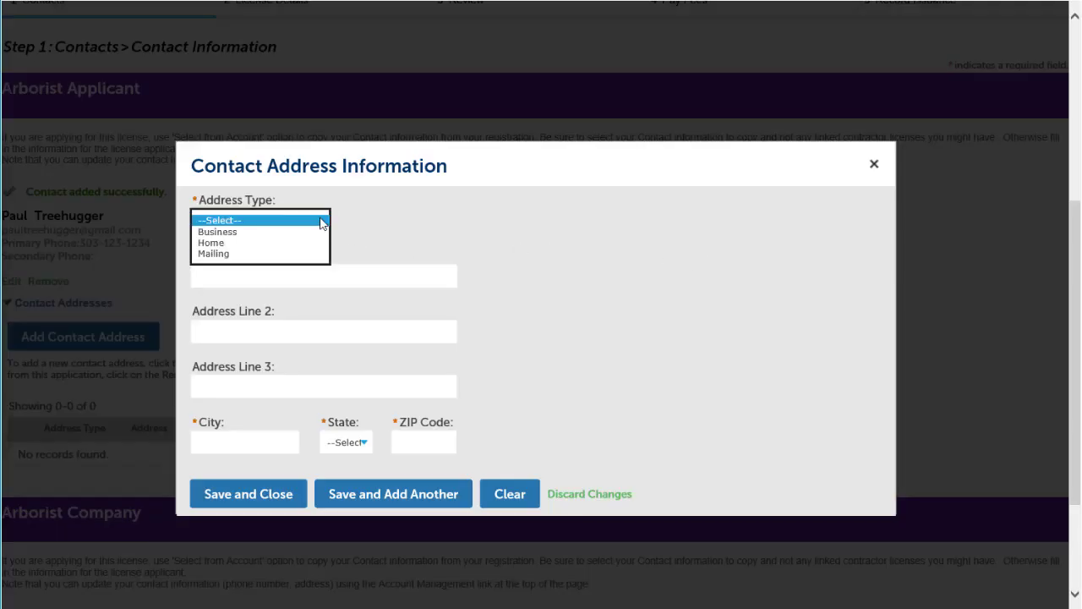
click(312, 229)
click(293, 274)
text(123 Main St)
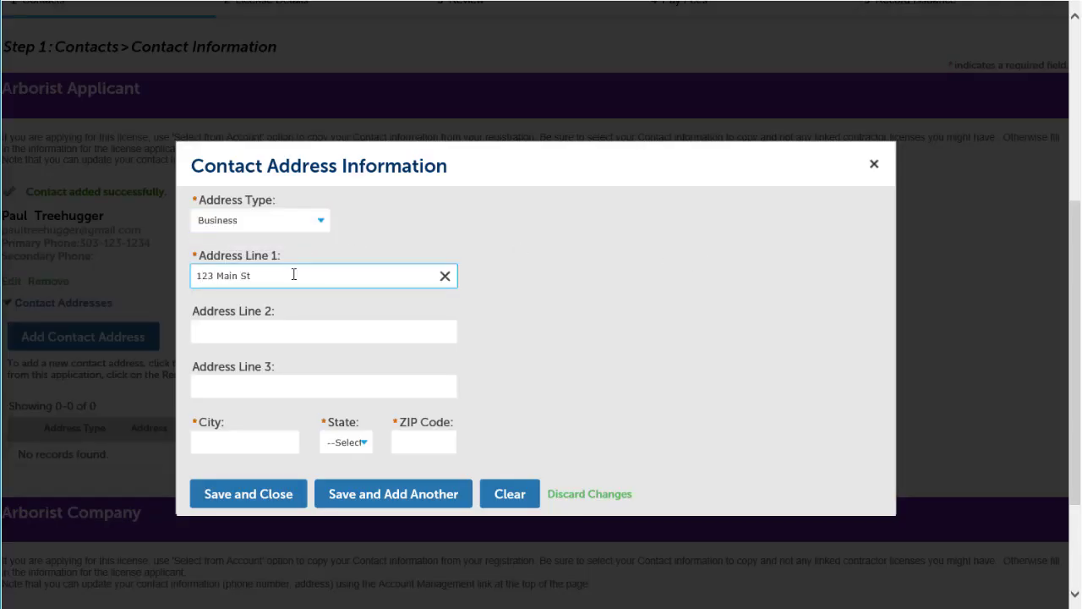
click(259, 442)
text(Aurora)
key(Tab)
click(347, 443)
click(352, 454)
click(422, 440)
text(80999)
click(264, 497)
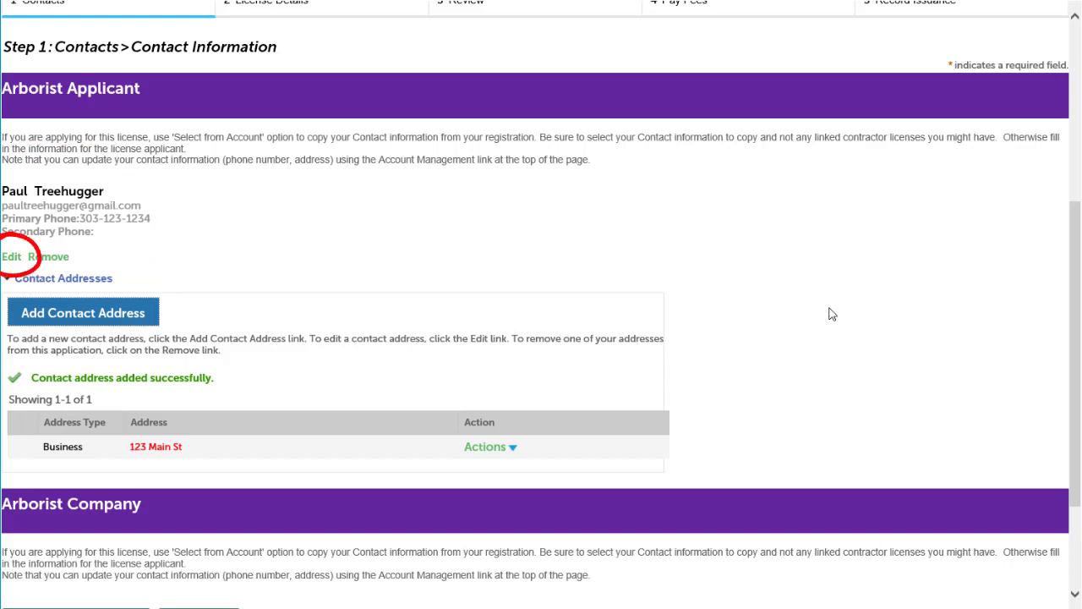
scroll(829, 312, down, 3)
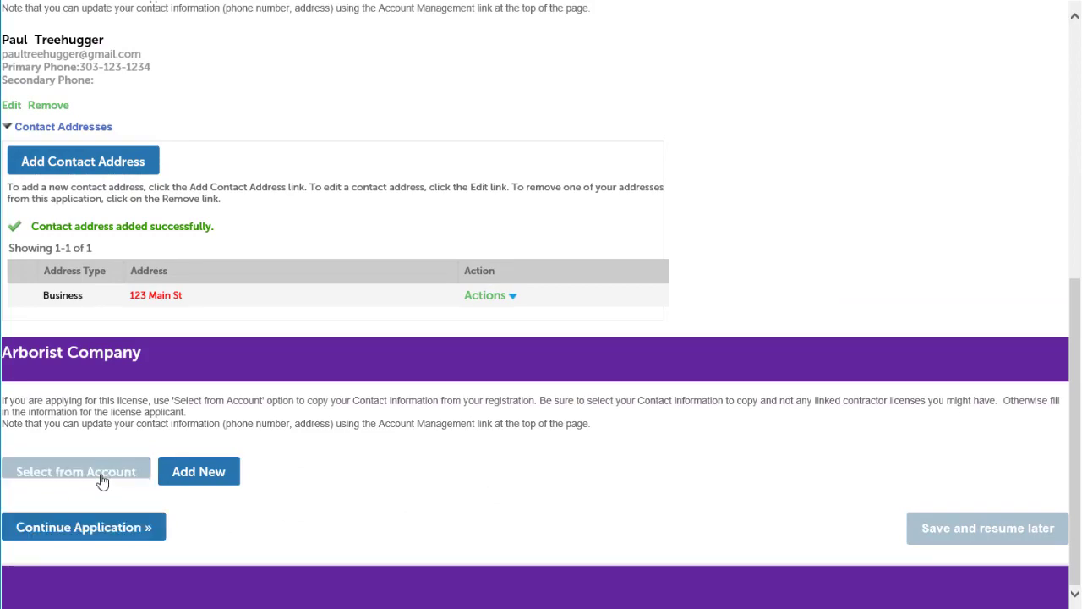
Fill the Arborist Company from the account contact and start a Business-type address
click(100, 479)
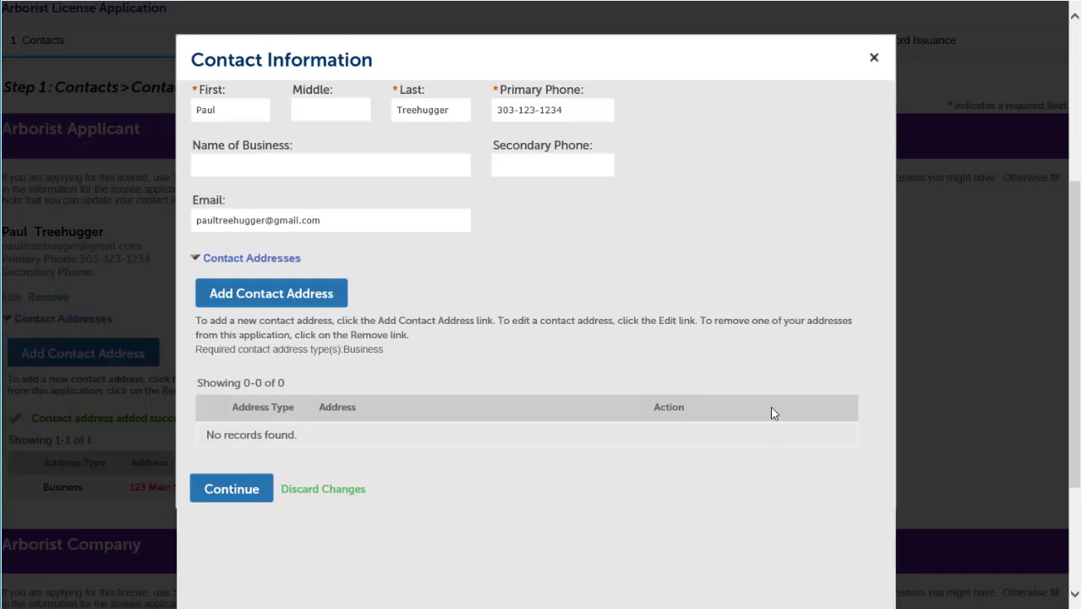
click(330, 298)
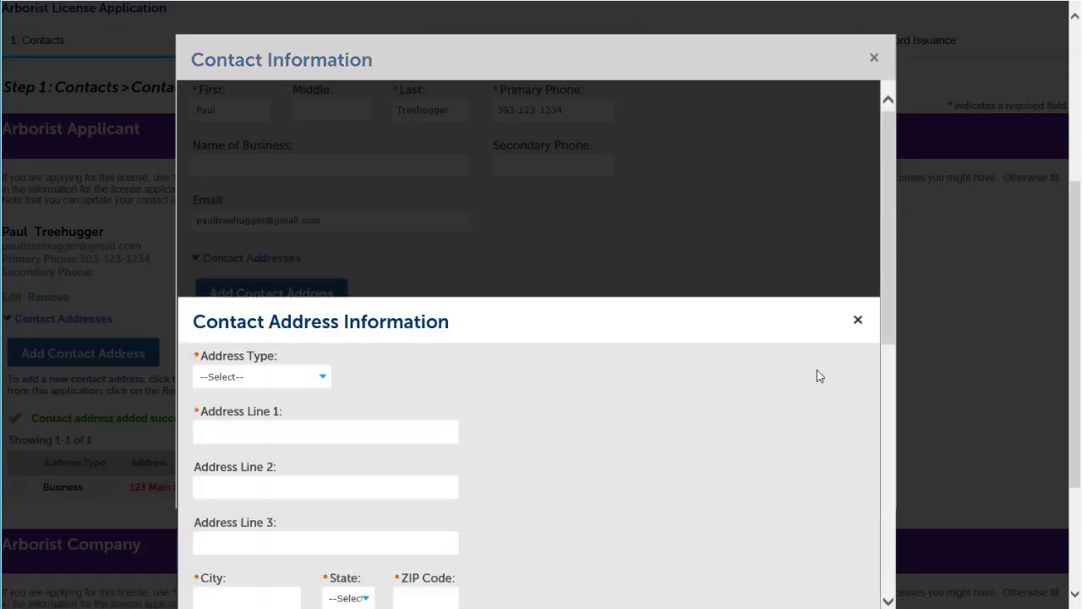
click(261, 216)
click(256, 225)
Enter the company's street, Aurora, CO and ZIP, save the address and confirm the contact
click(251, 267)
text(123 Main St.)
key(Tab)
text(Aurora)
key(Tab)
text(co)
key(Tab)
text(80999)
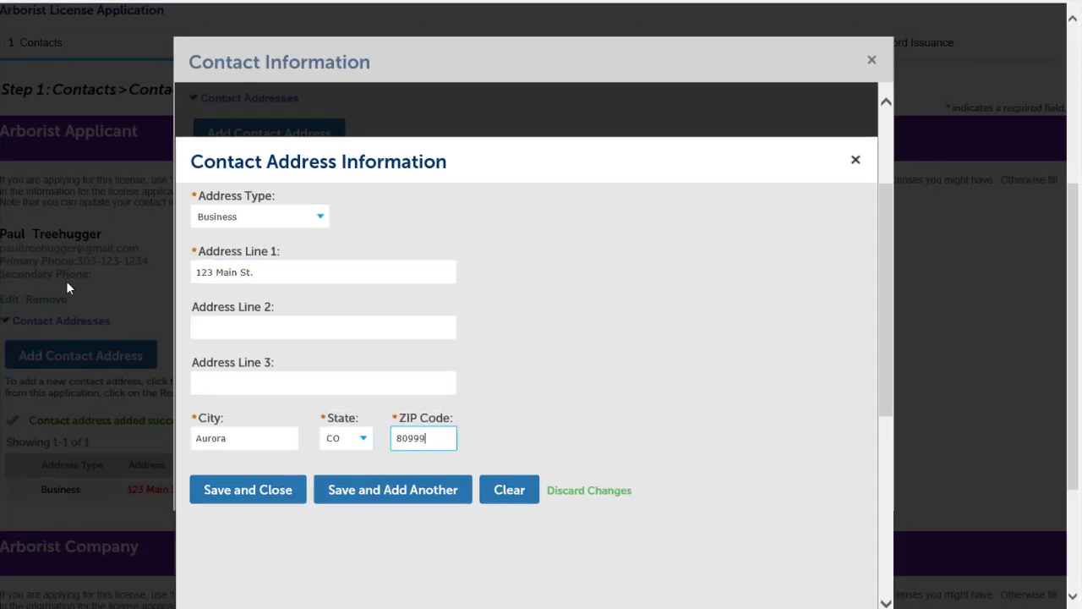
click(225, 494)
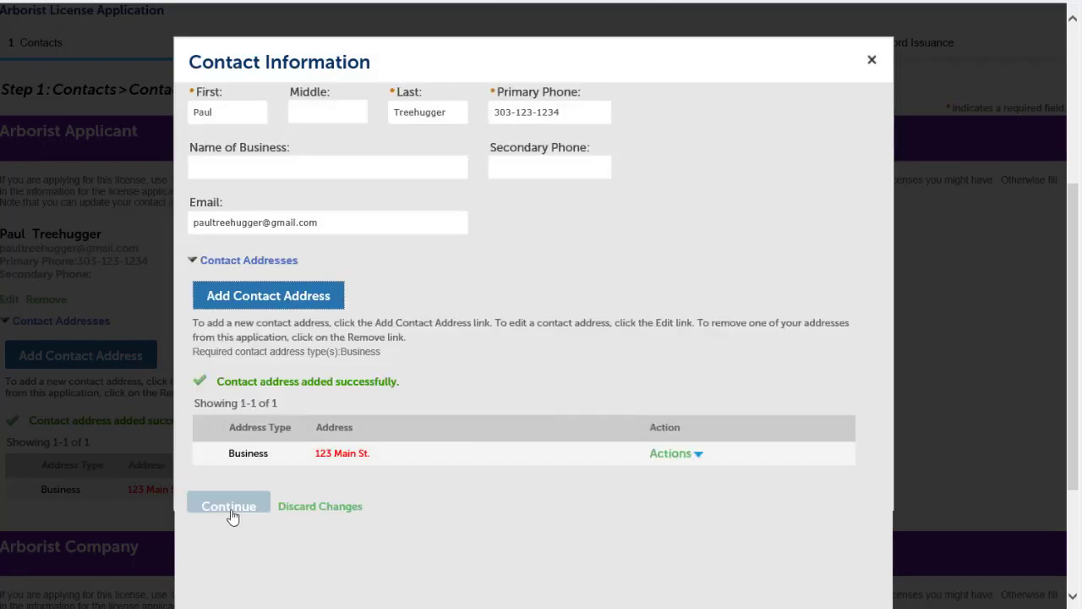
click(229, 507)
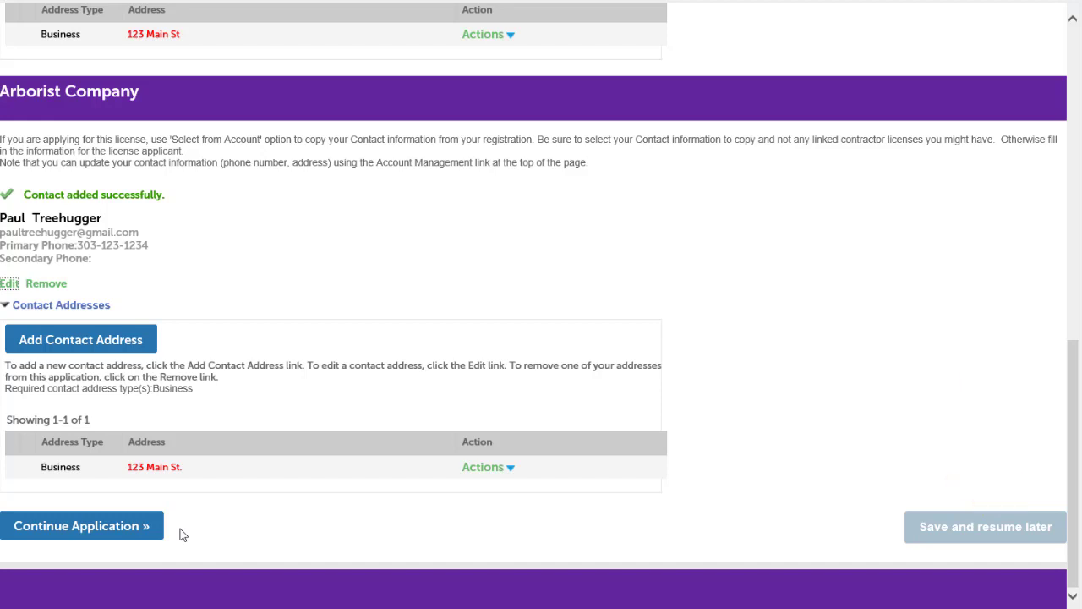
click(109, 532)
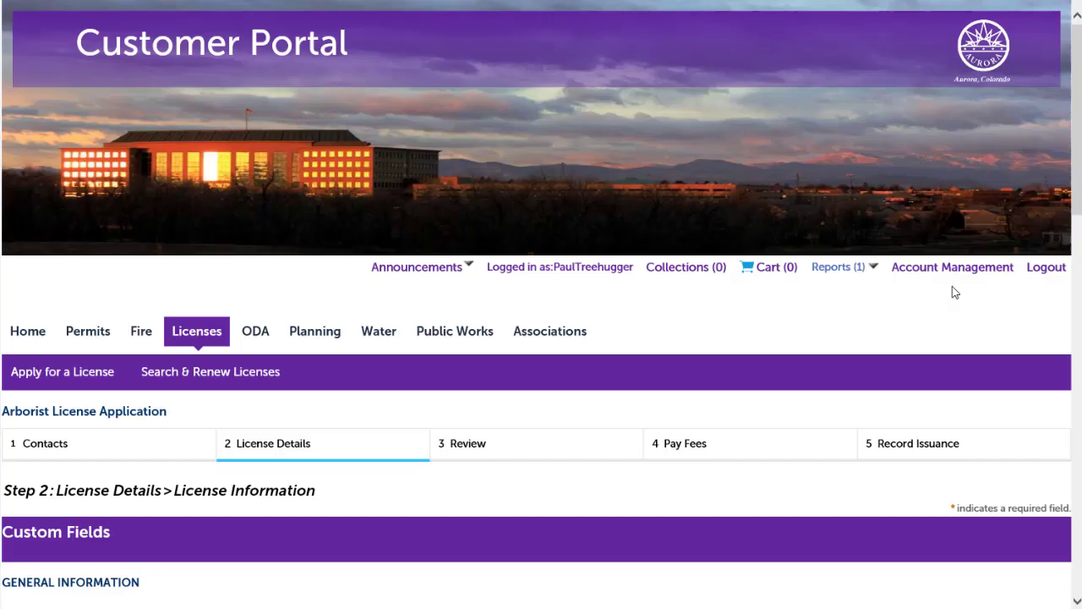
Answer Yes to ISA Tree Climber and Aurora Business License 987-432; decline the Licensed Arborist List
scroll(953, 292, down, 5)
click(354, 155)
click(363, 303)
click(370, 341)
text(987-432)
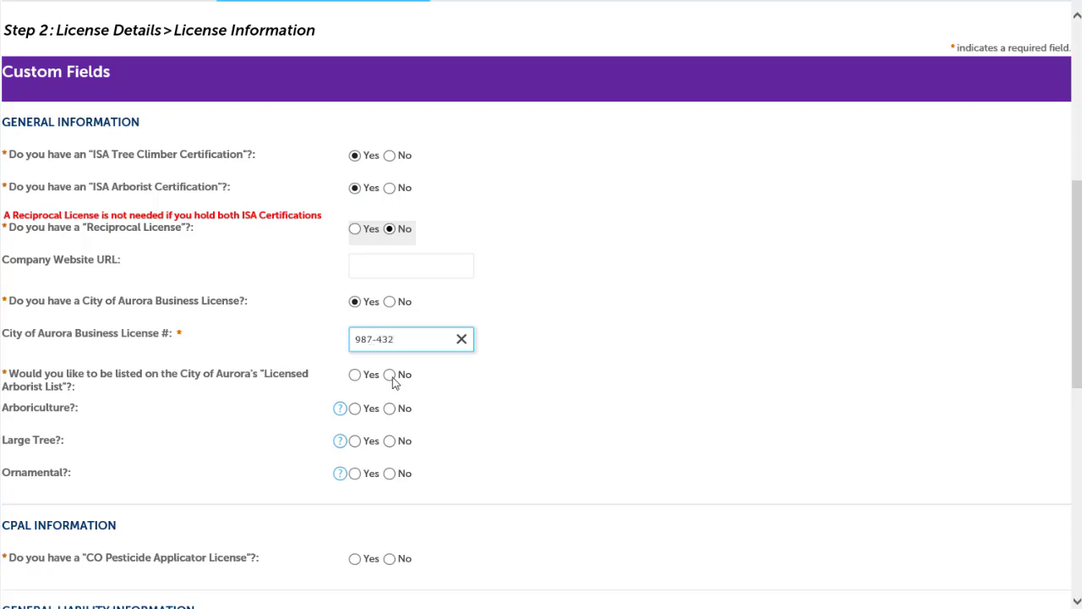
click(390, 375)
scroll(539, 370, down, 4)
Record CPAL expiring 5/05/2022 and liability policy 9876-0987 valid 05/05/2020 to 05/05/2021
click(354, 191)
click(421, 233)
text(5/05/2022)
click(378, 315)
text(9876-0987)
click(389, 355)
text(05/05/20)
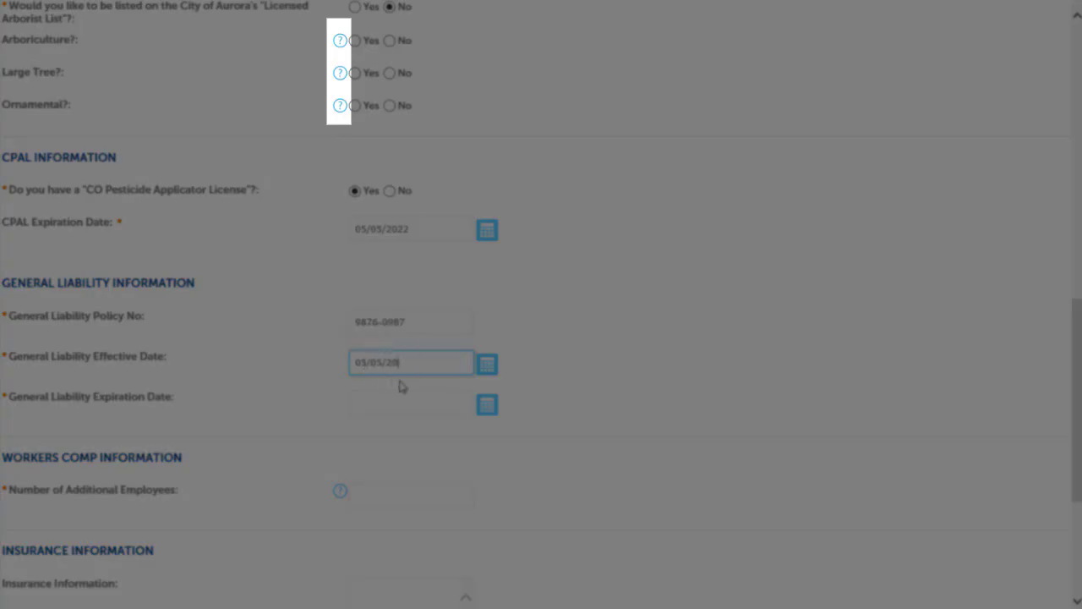
text(20)
key(Tab)
text(05/05/2021)
Enter 0 additional employees and submit the license details
scroll(381, 411, down, 3)
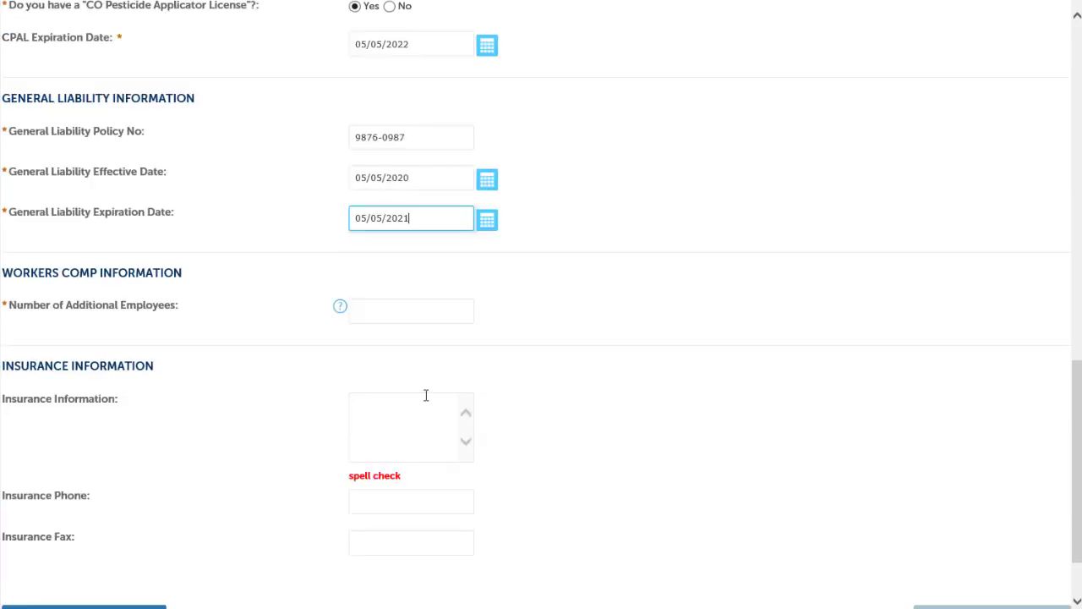
click(411, 317)
text(0)
scroll(183, 415, down, 2)
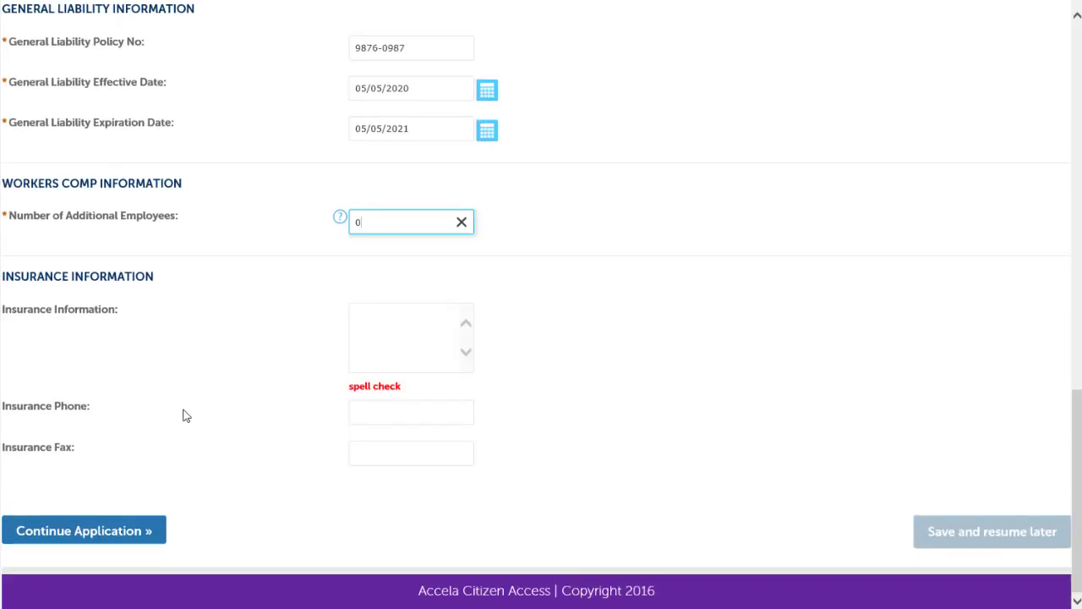
click(29, 533)
scroll(882, 302, down, 6)
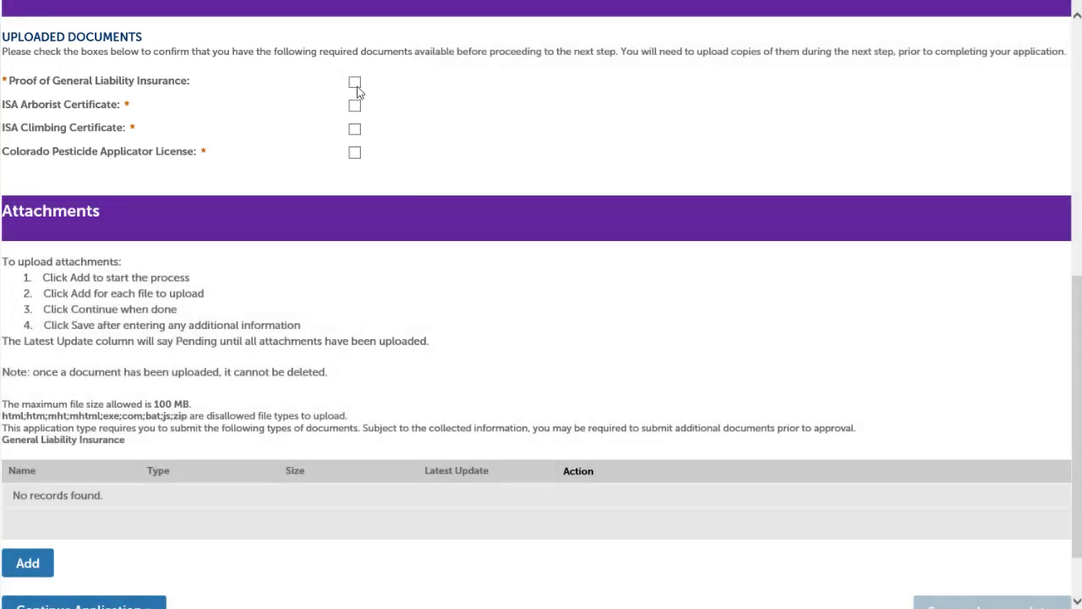
Tick all four required documents: liability insurance, ISA Arborist, ISA Climbing and Colorado Pesticide license
click(355, 82)
click(354, 106)
click(354, 128)
click(354, 155)
scroll(435, 182, down, 2)
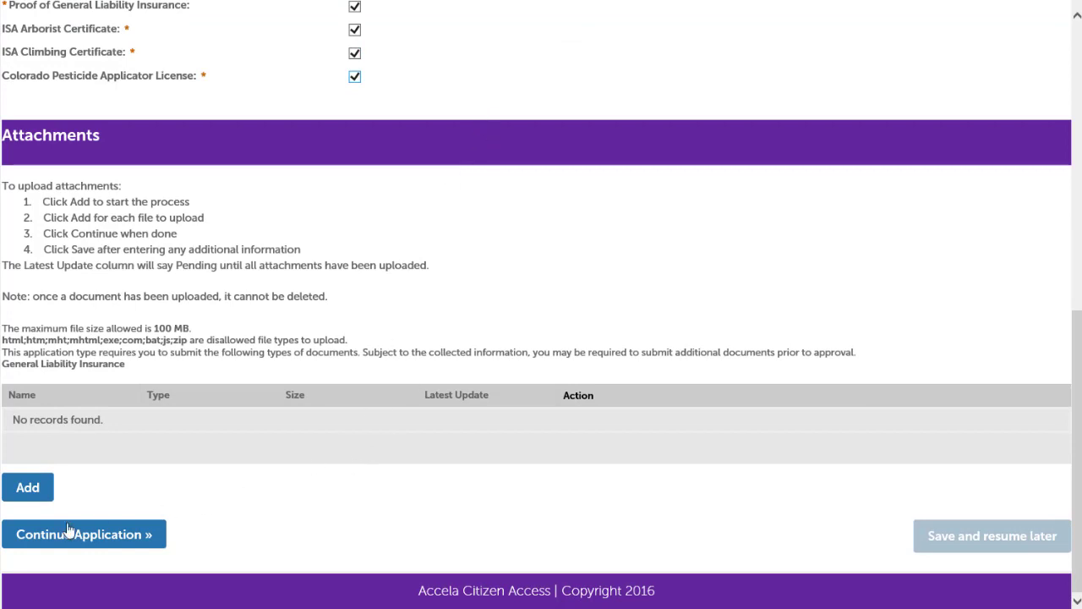
Upload the arborist, climbing, pesticide and proof of insurance .docx files as attachments
click(29, 489)
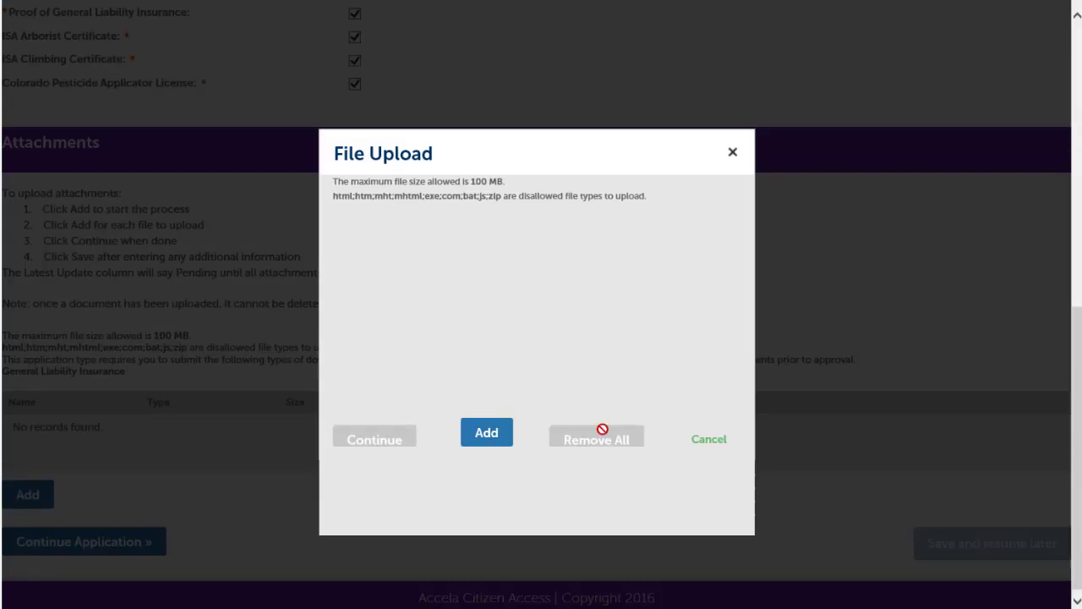
click(501, 438)
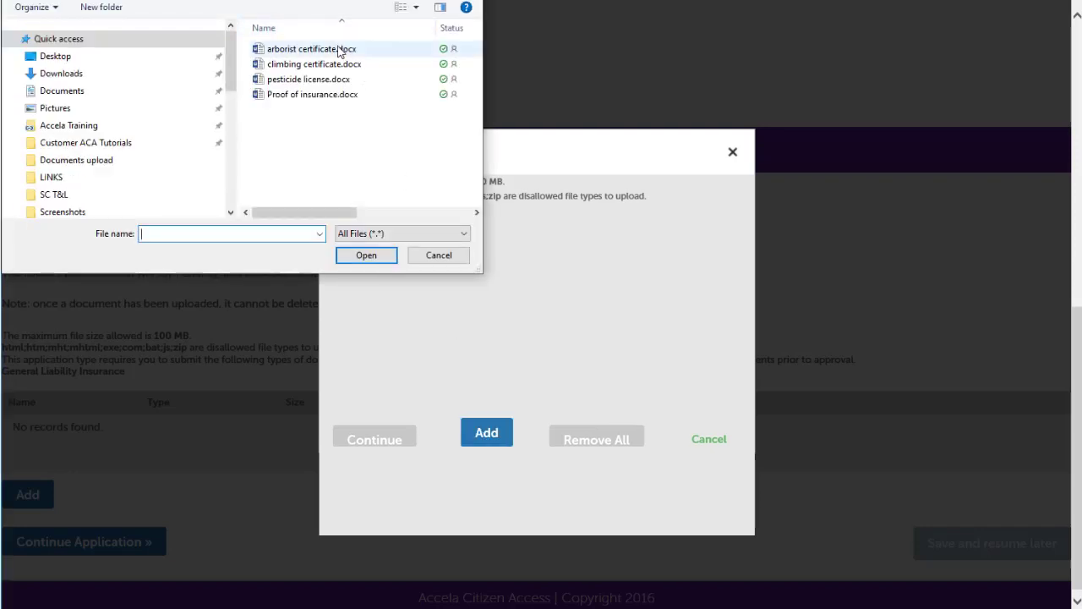
click(335, 50)
ctrl+click(315, 64)
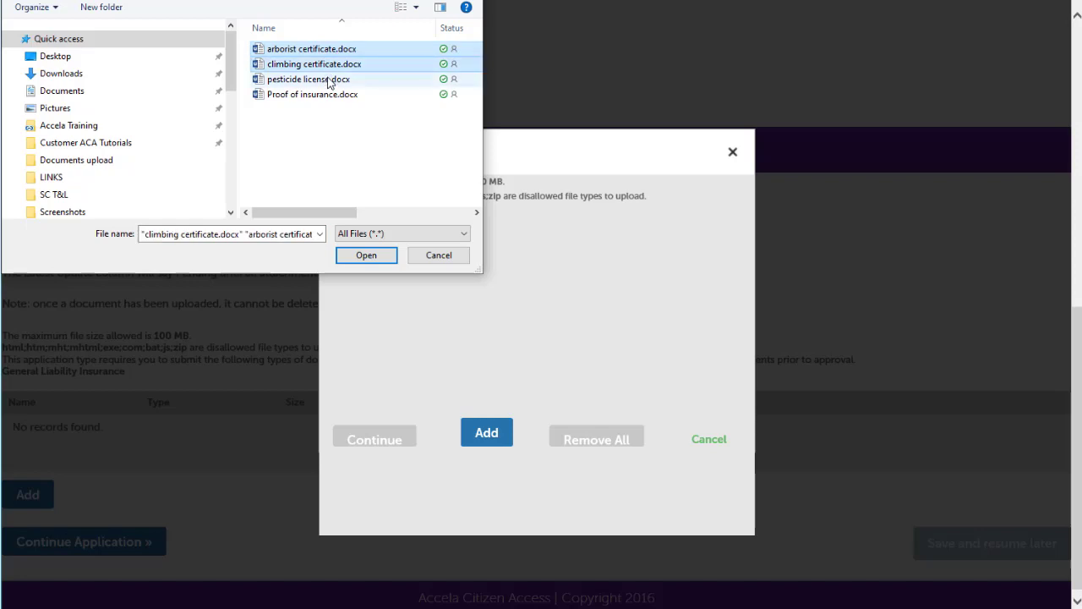
ctrl+click(308, 80)
ctrl+click(313, 95)
click(367, 255)
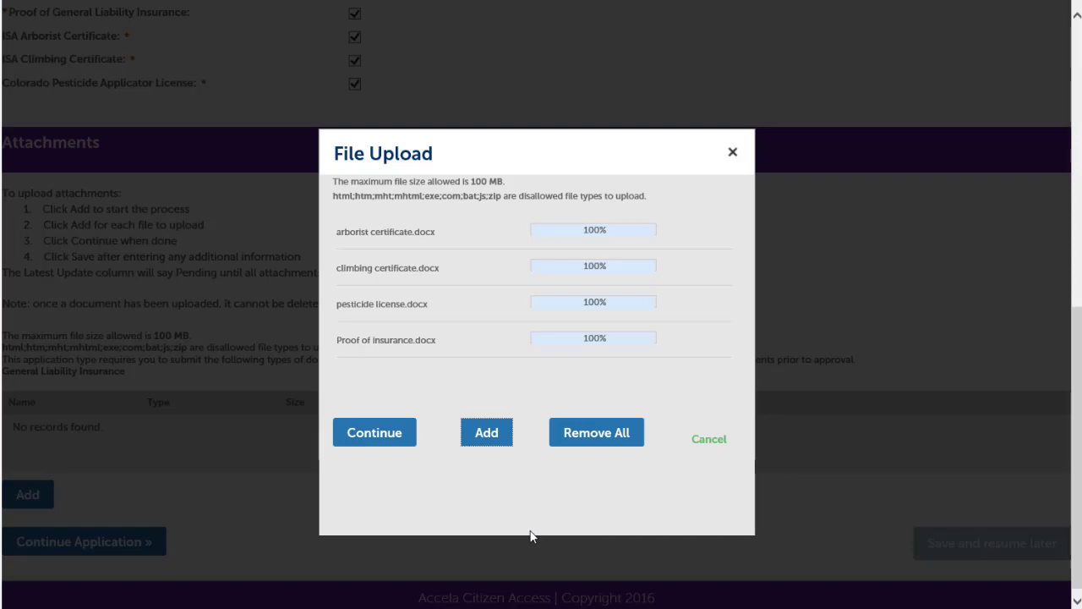
click(380, 435)
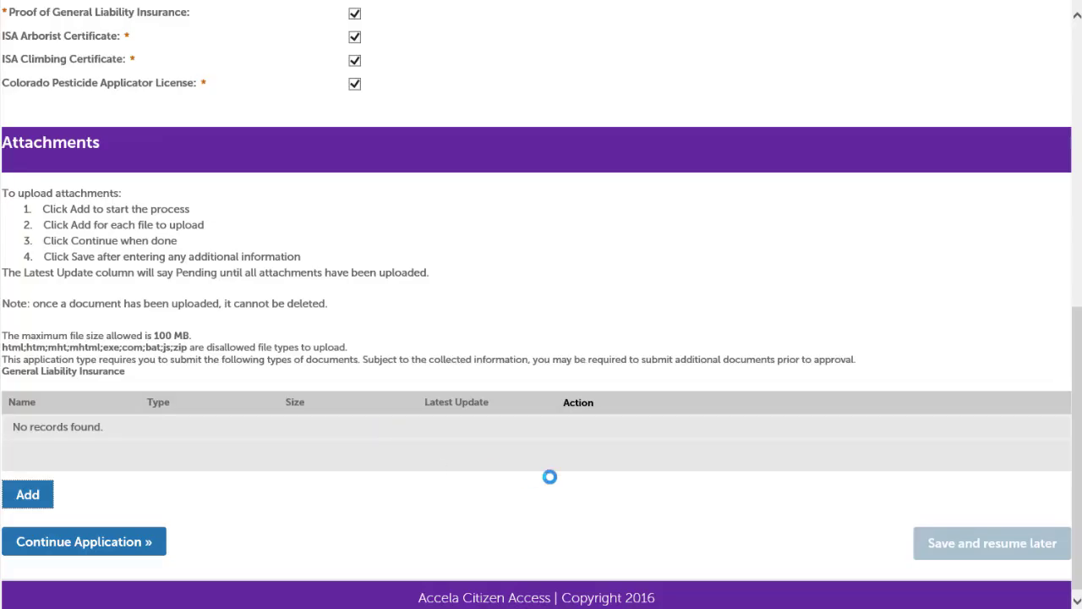
scroll(550, 477, down, 4)
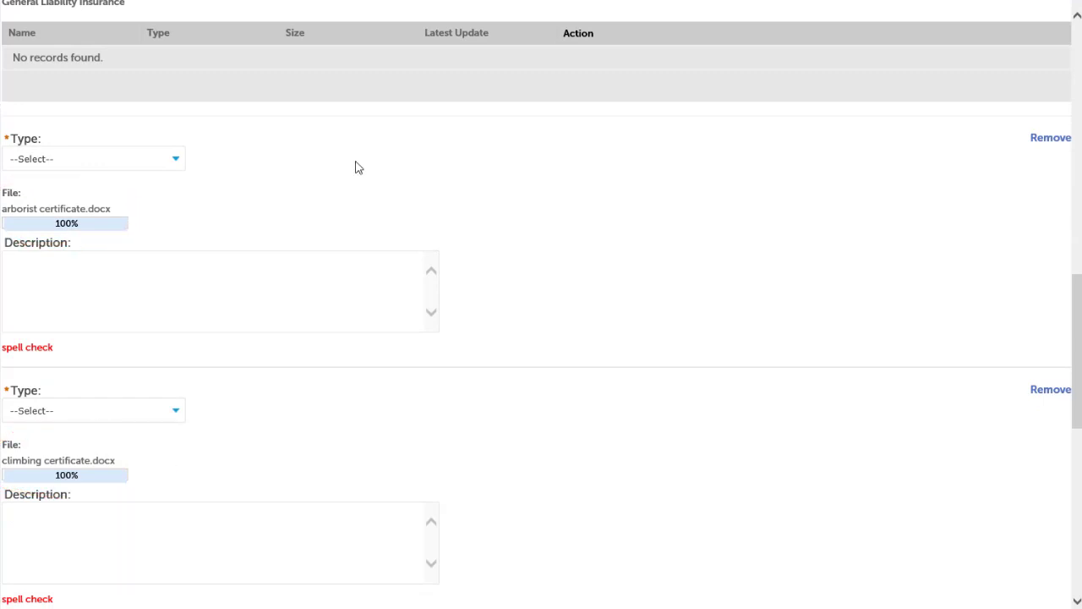
Tag the arborist certificate file as ISA Arborist Certificate
click(178, 161)
click(191, 181)
scroll(577, 210, down, 10)
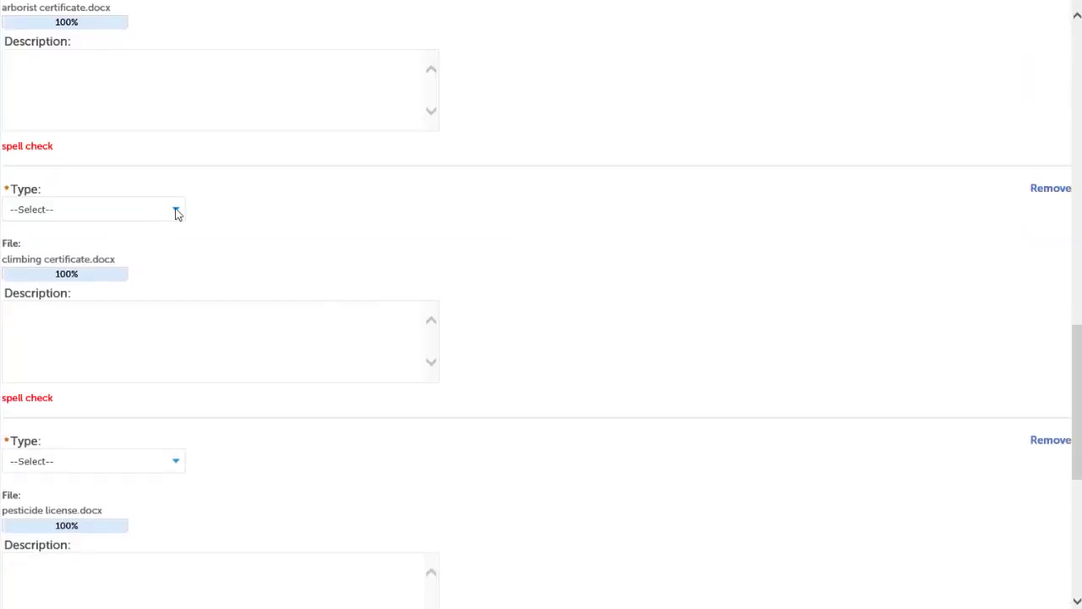
Tag the other files as ISA Climbing Certificate, Colorado Pesticide Applicator License and General Liability Insurance
click(178, 214)
click(141, 253)
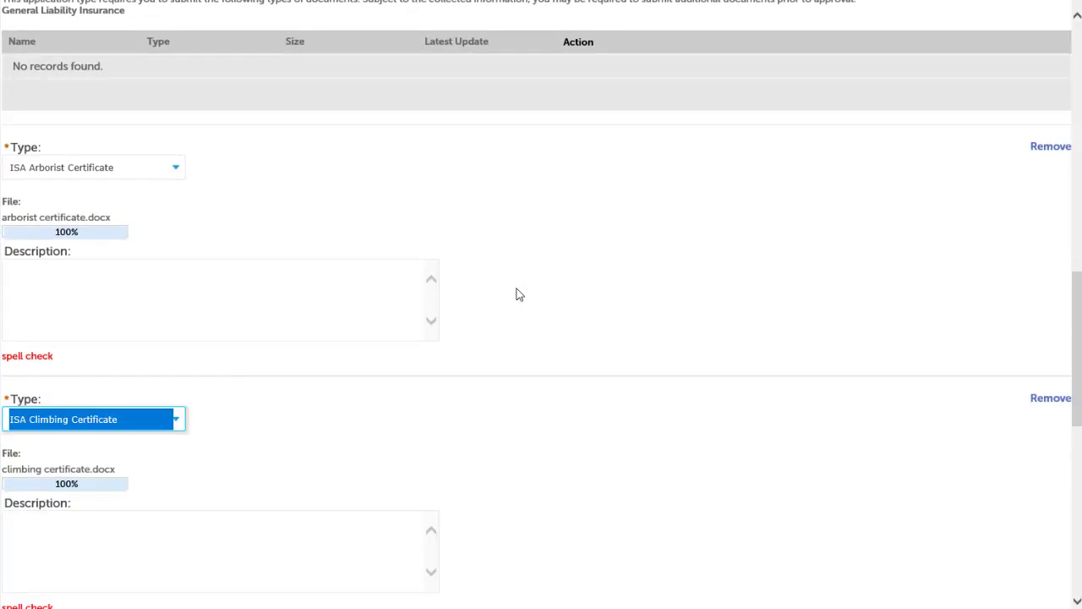
scroll(519, 294, down, 5)
click(172, 213)
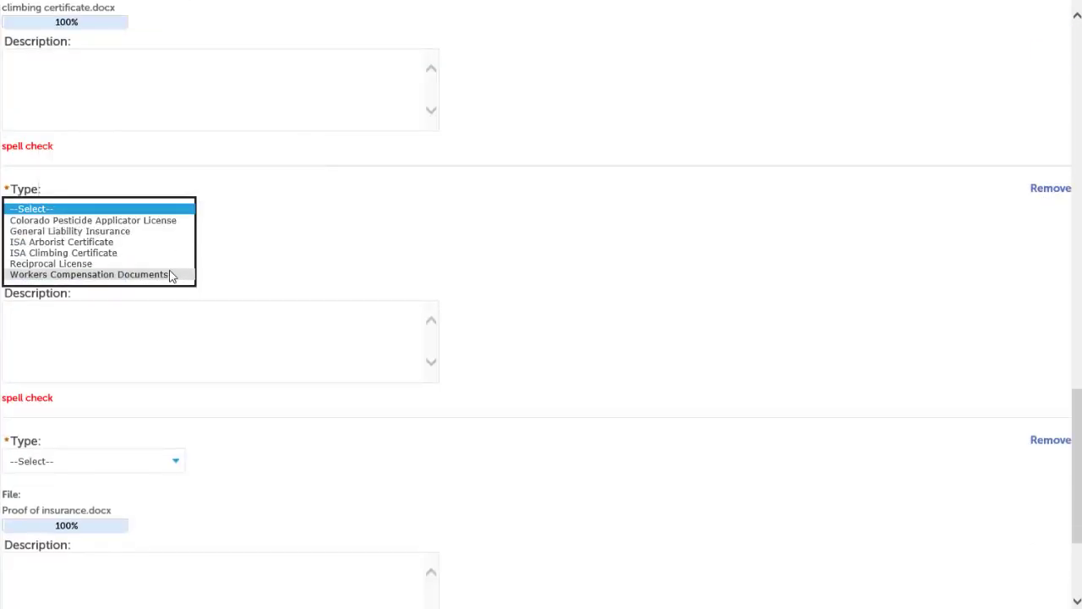
click(250, 210)
click(188, 210)
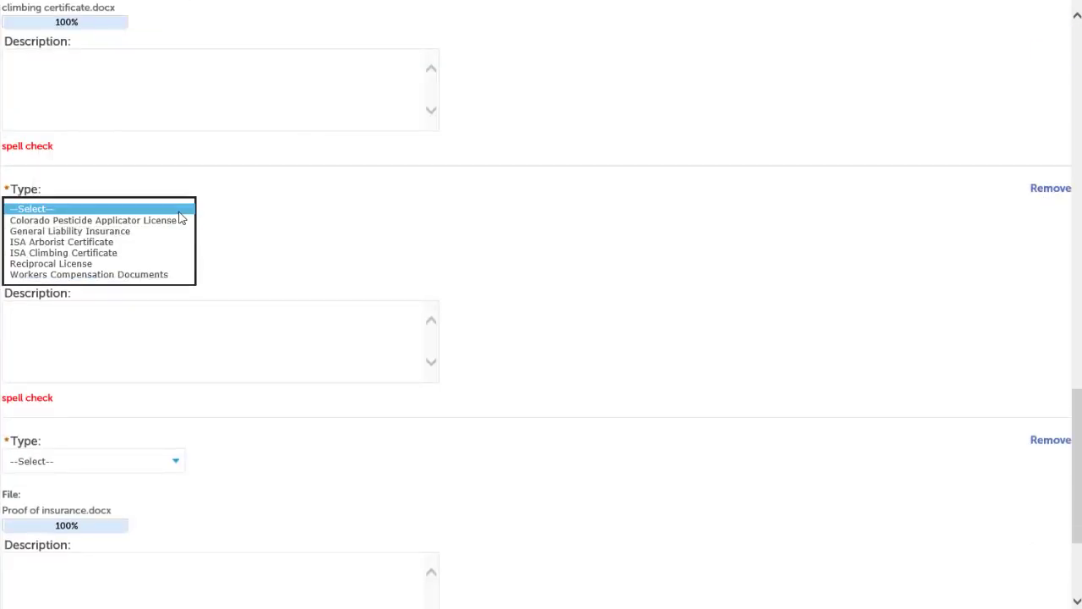
click(180, 221)
scroll(541, 237, down, 6)
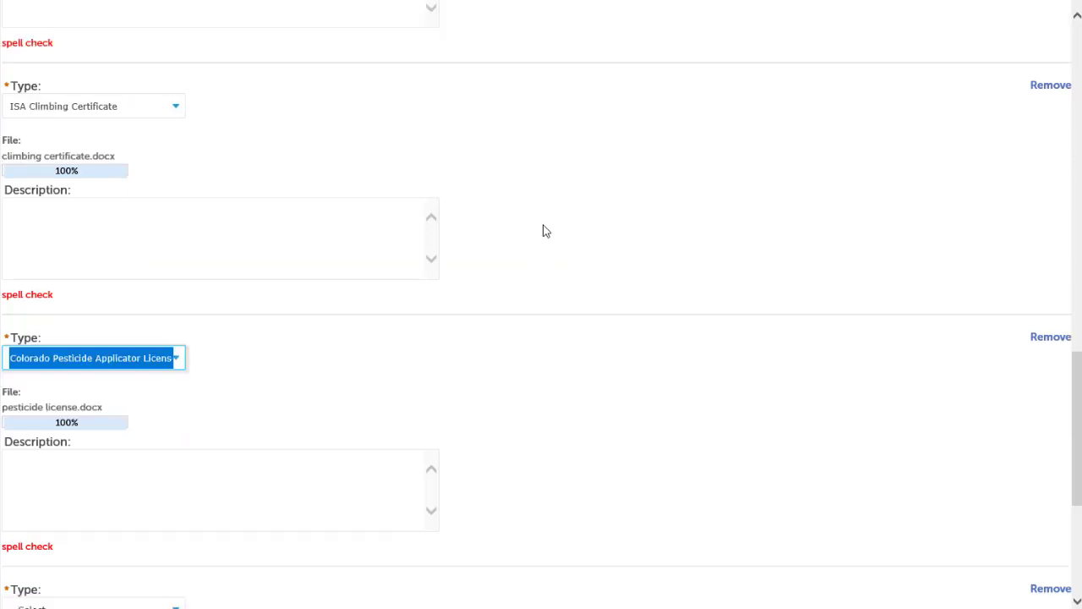
click(173, 269)
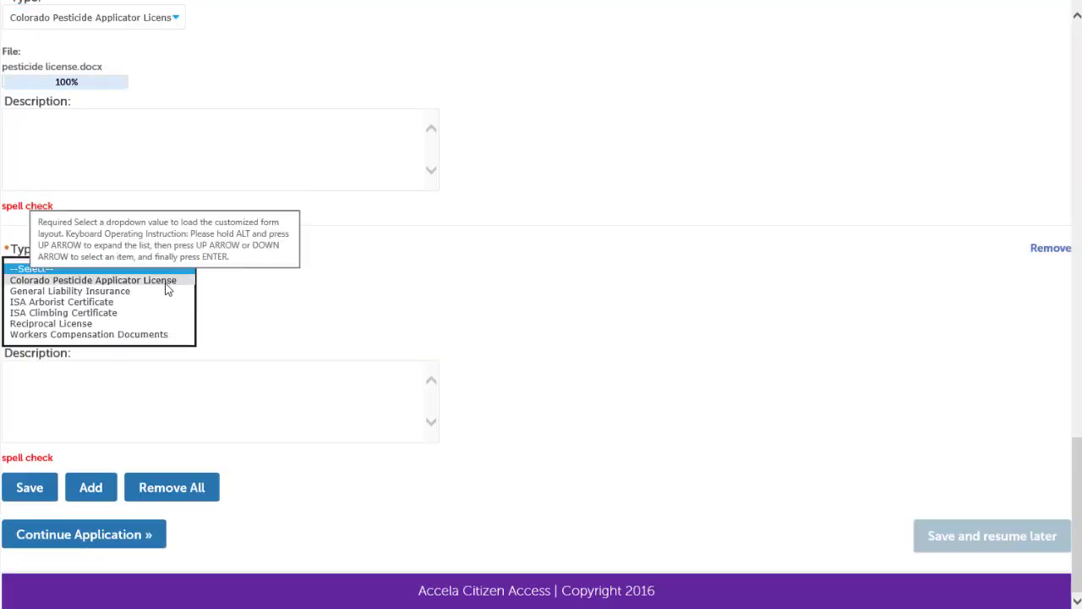
click(191, 286)
scroll(582, 252, down, 4)
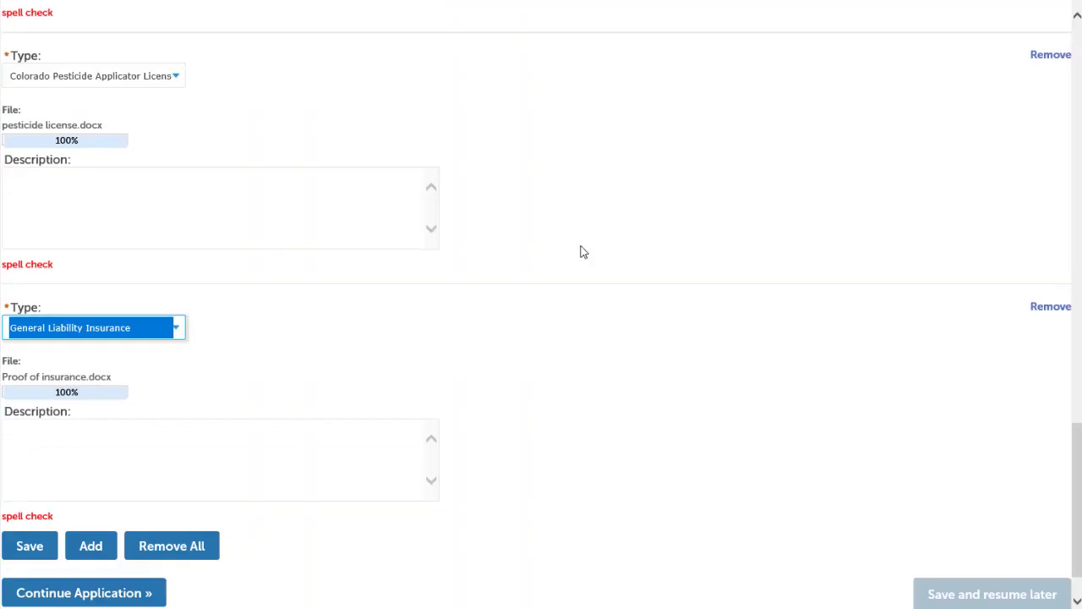
Describe the insurance file as 'Liability insurance' and save the attachments
click(81, 381)
text(Liabil)
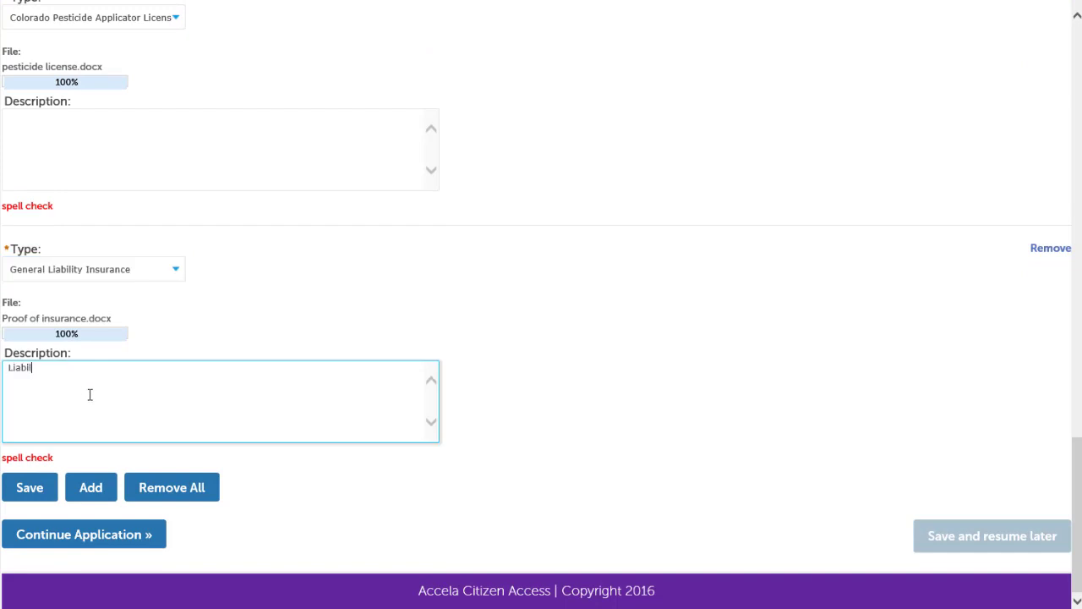
text(ity insurance)
click(41, 489)
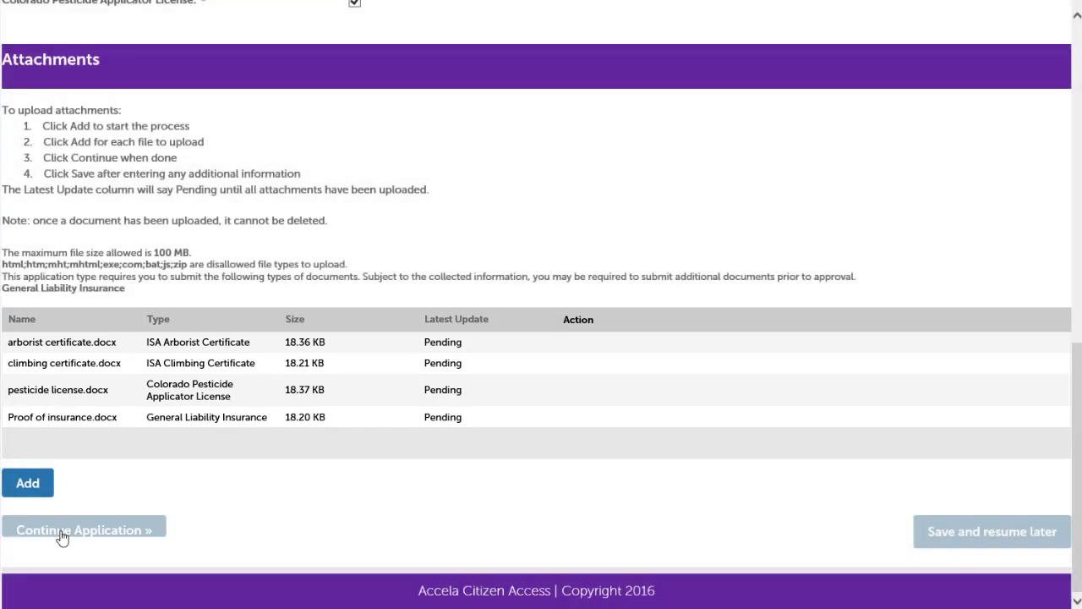
click(63, 531)
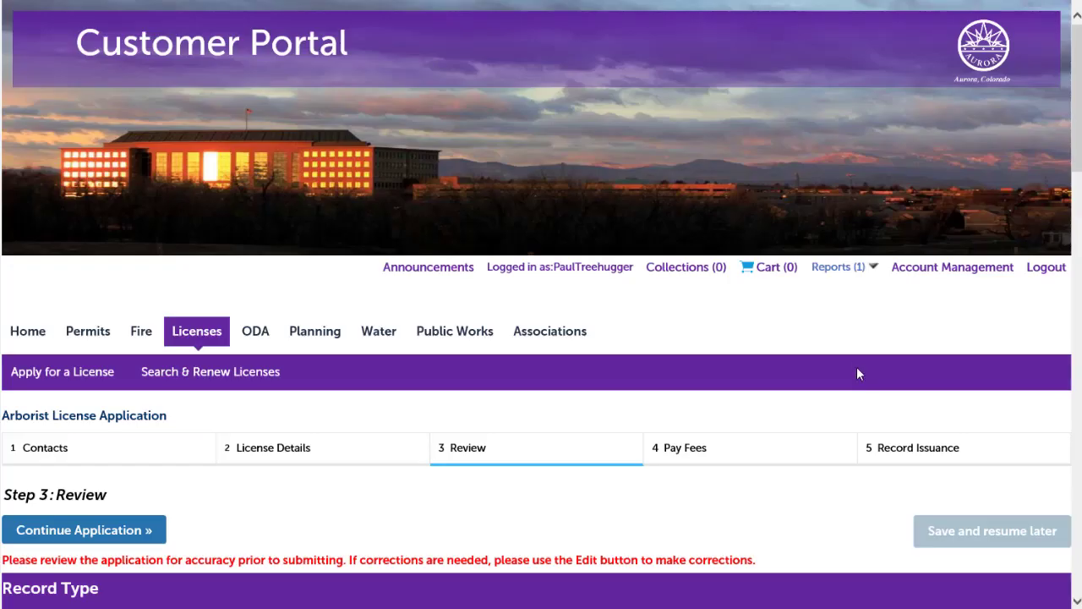
Review the application and agree to the certification statement to reach the $40.75 fee
scroll(851, 350, down, 6)
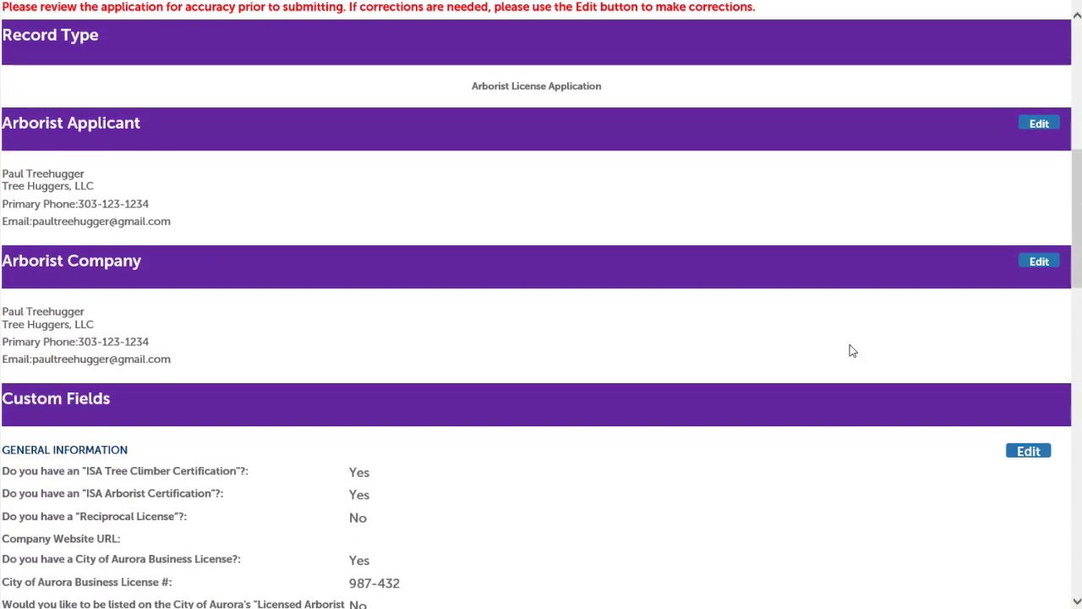
scroll(852, 350, down, 8)
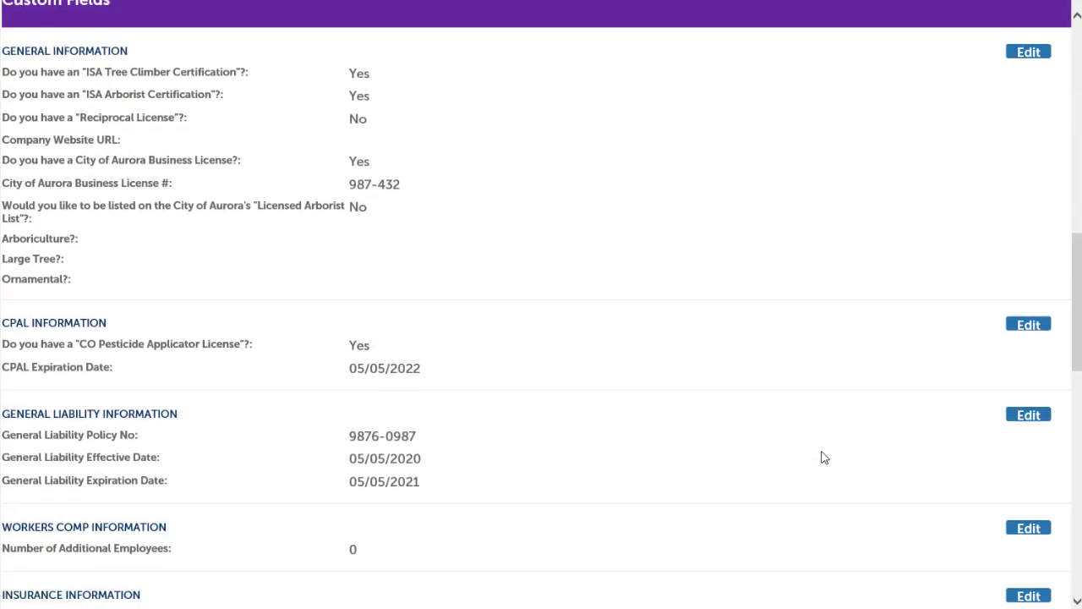
scroll(824, 457, down, 5)
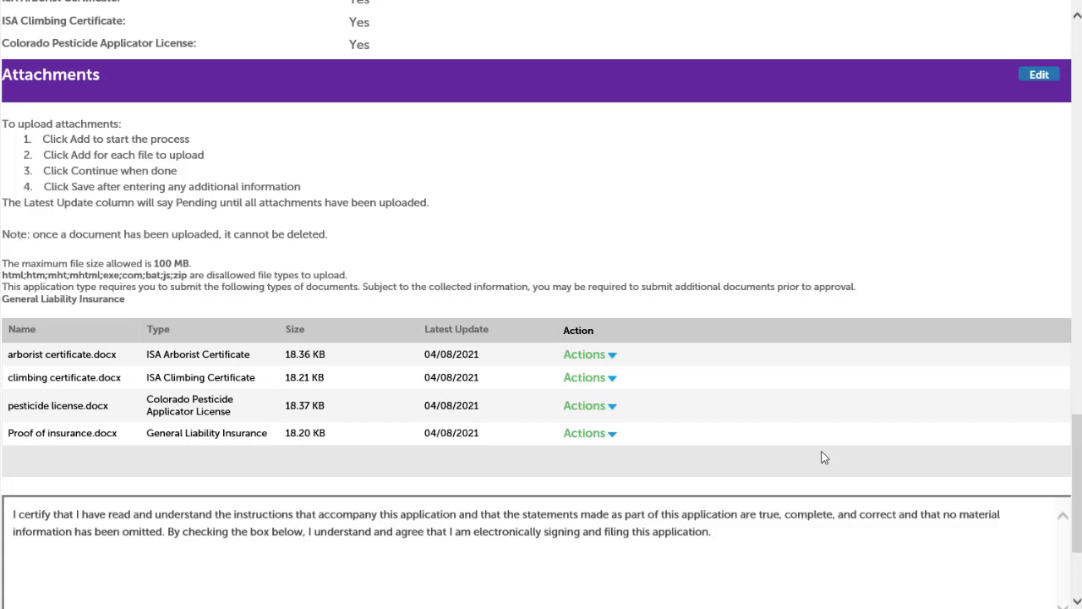
scroll(824, 457, down, 2)
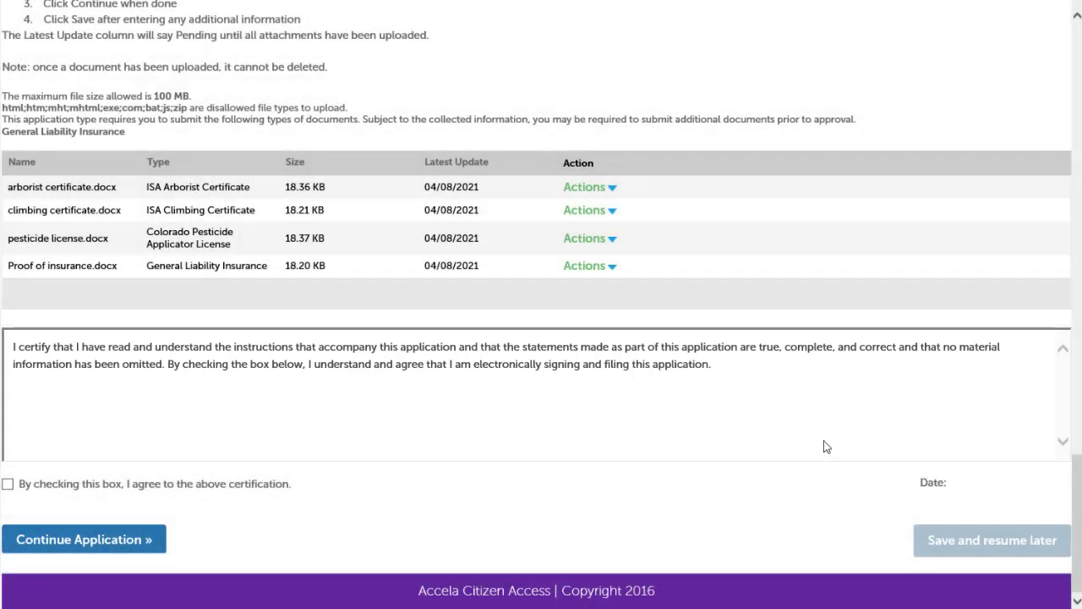
click(8, 484)
click(77, 545)
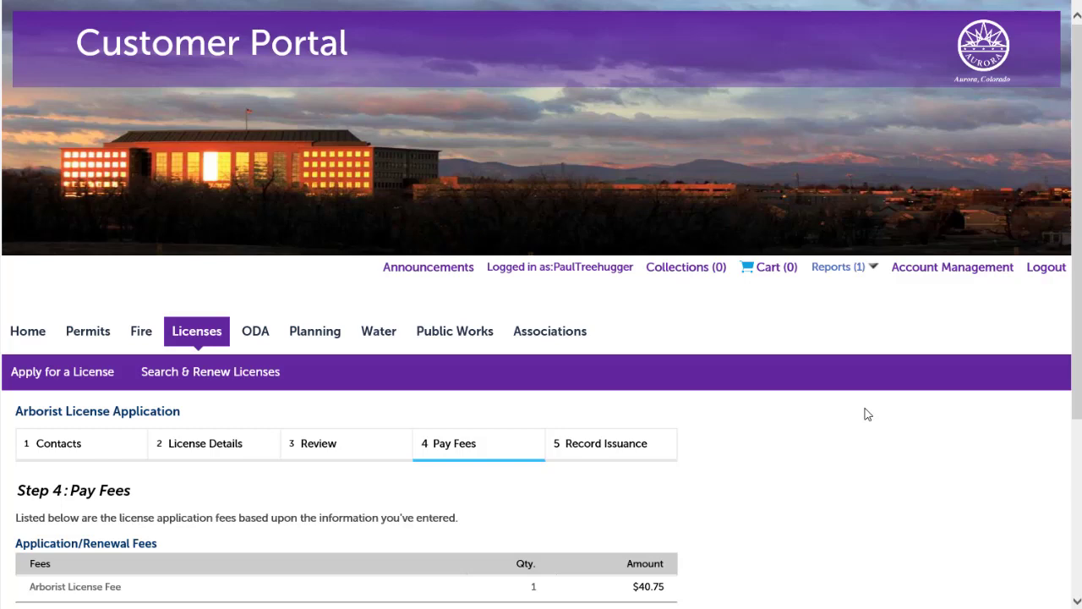
Check out the $40.75 arborist license fee through the cart and submit payment by credit card
scroll(868, 414, down, 3)
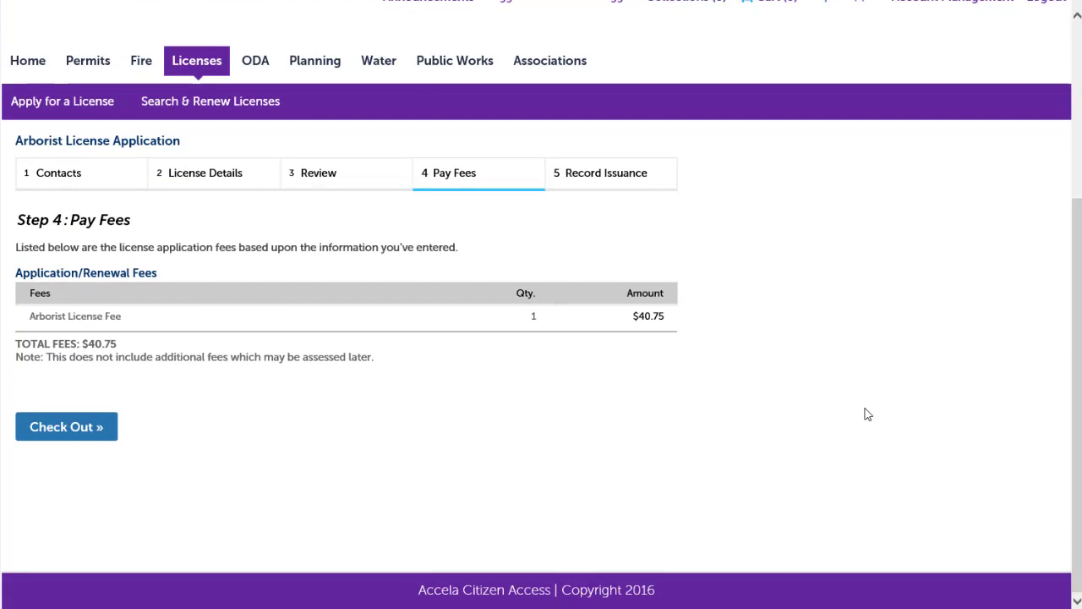
click(82, 427)
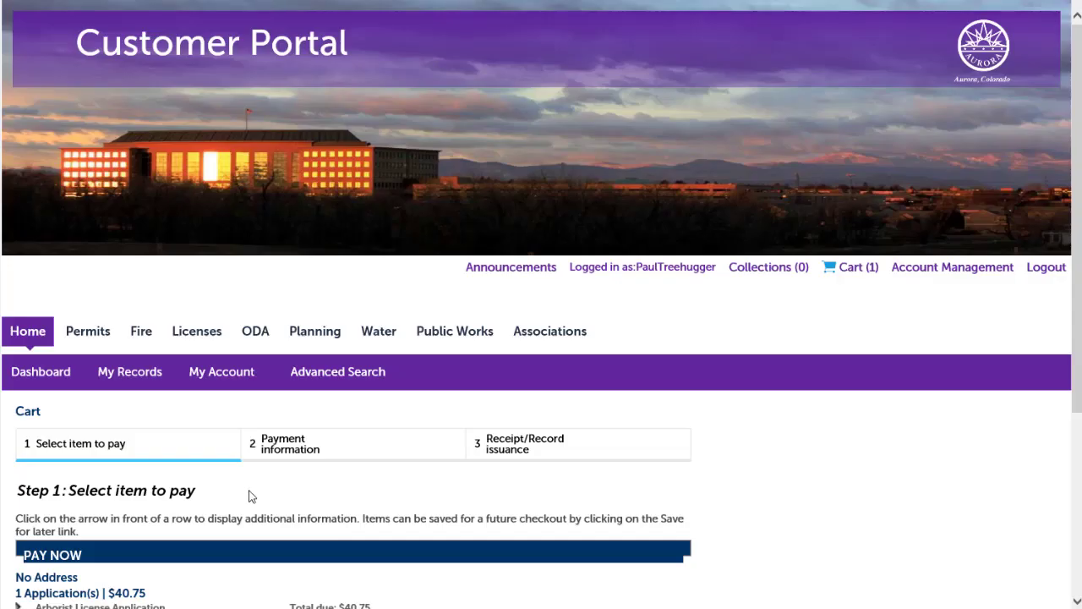
scroll(309, 445, down, 3)
click(50, 433)
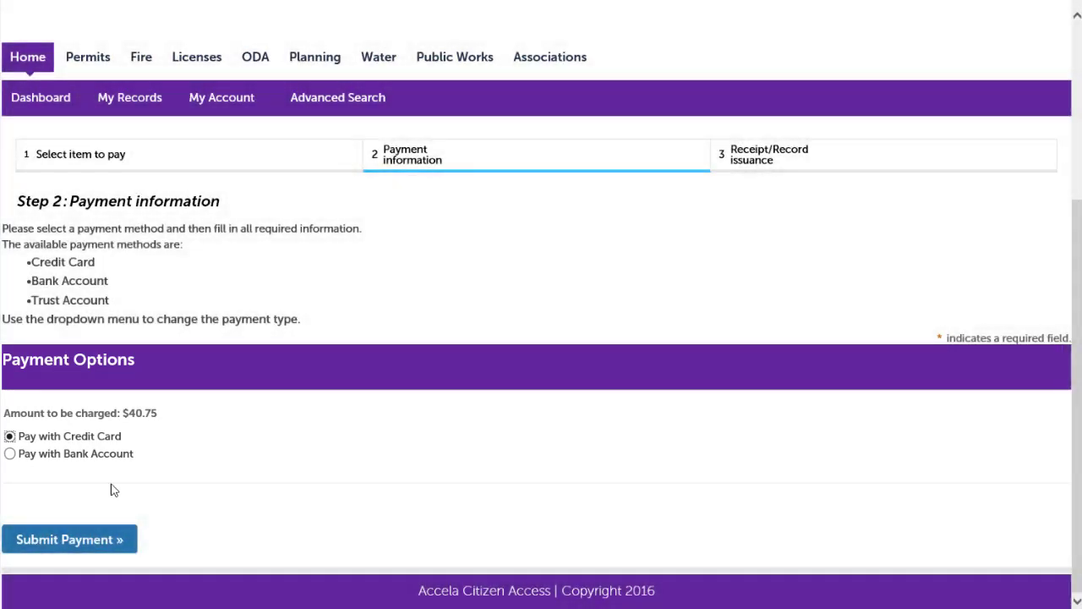
click(82, 541)
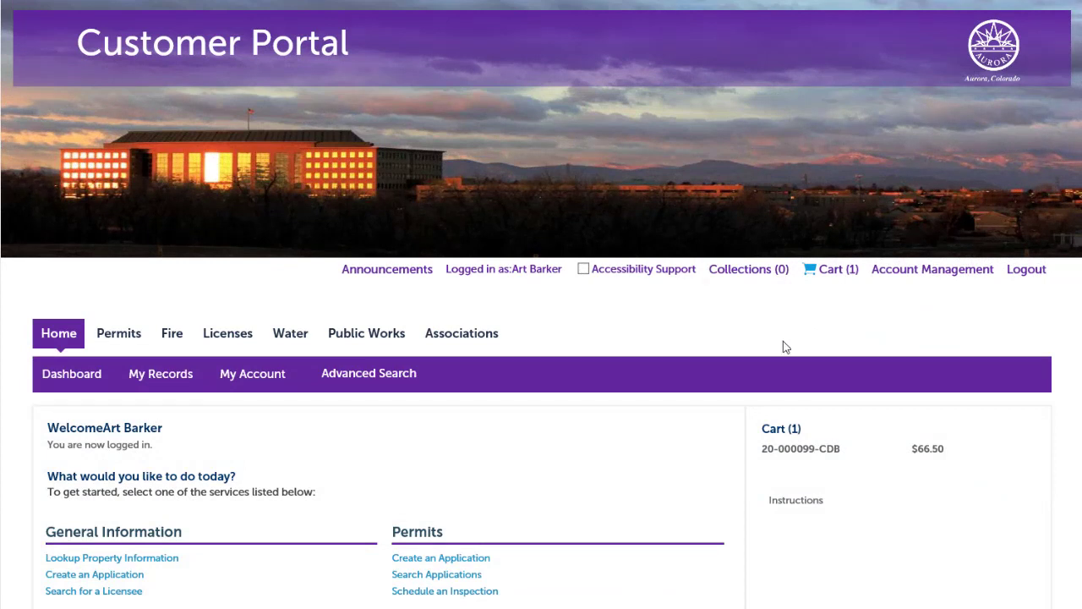
Open the Bob's Bong and Bowling license record 21-000061-MSA from the Licenses list in My Records
click(177, 381)
scroll(207, 418, down, 4)
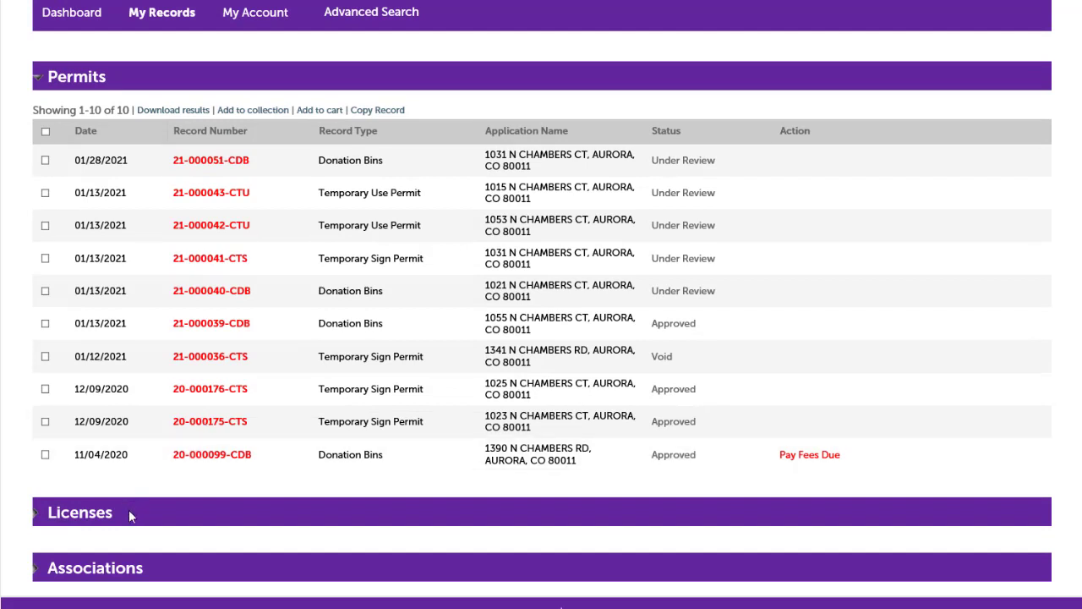
click(38, 521)
scroll(188, 500, down, 5)
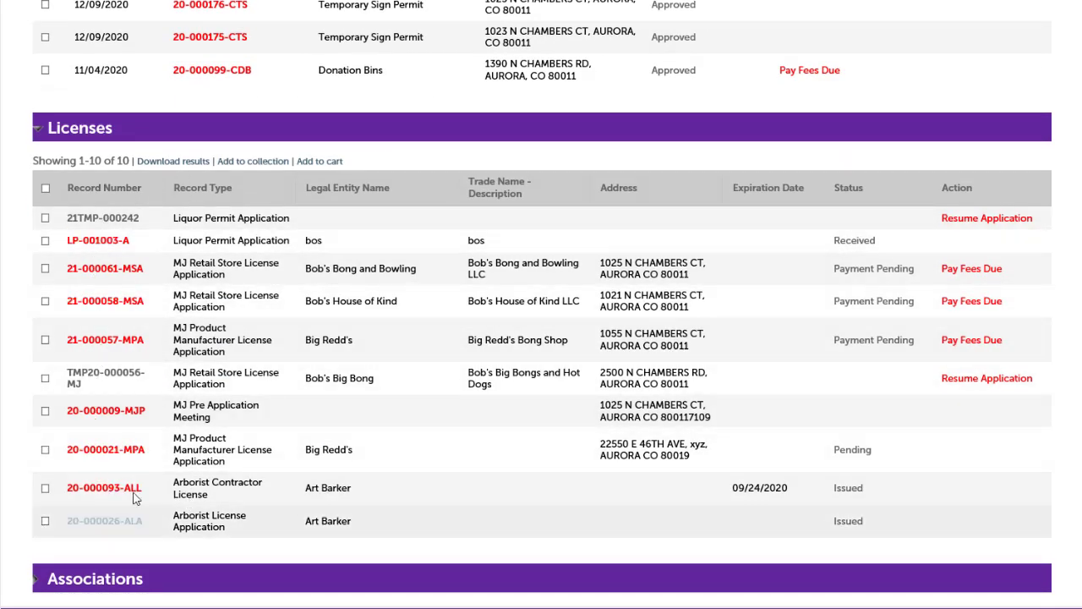
click(111, 271)
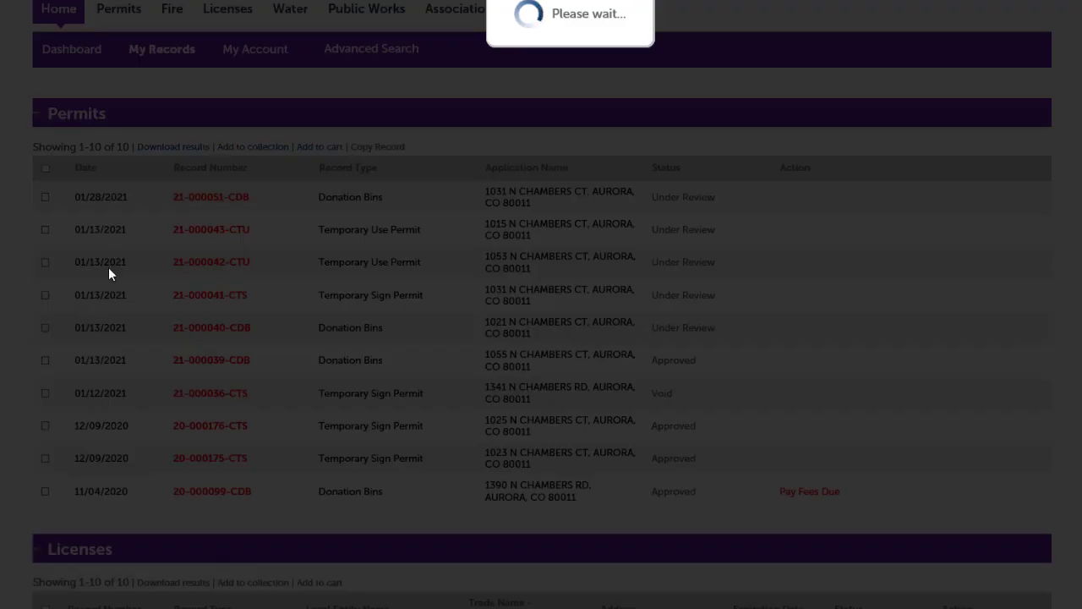
Show the record's Attachments list from the Record Info menu
scroll(329, 405, down, 5)
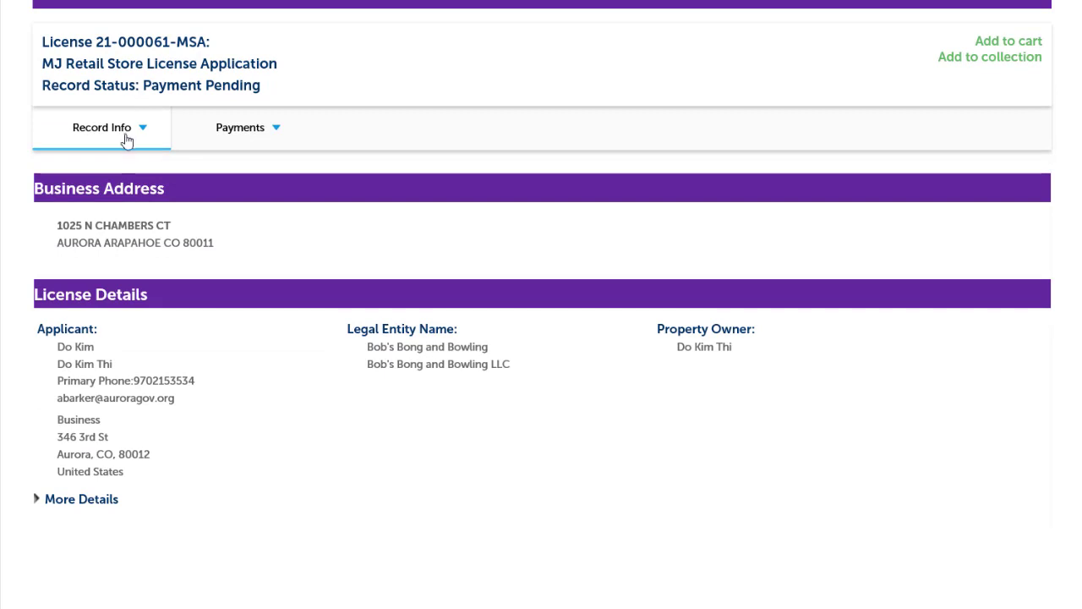
click(142, 133)
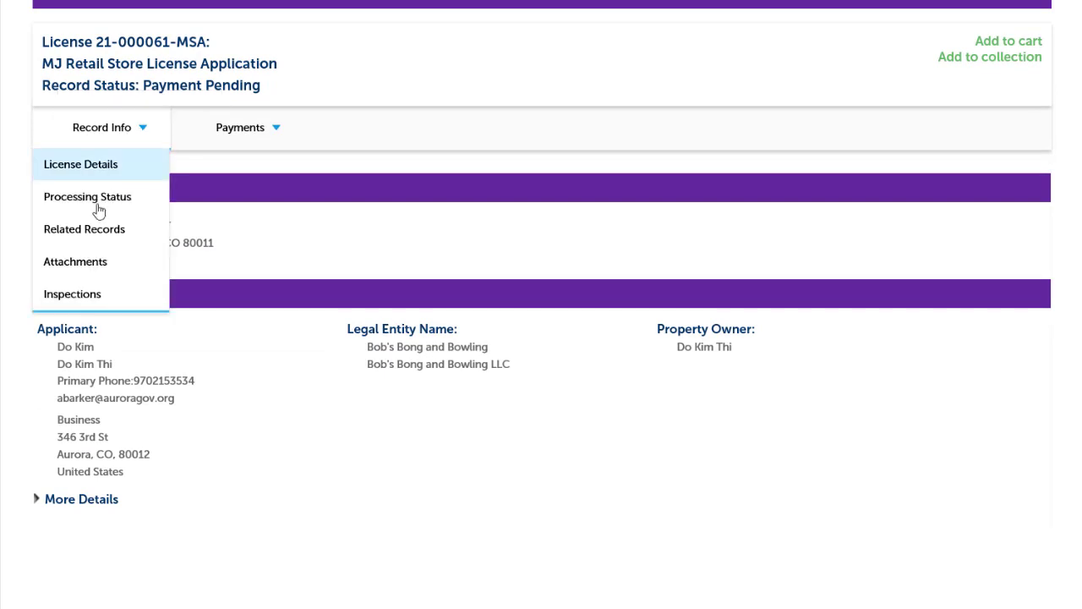
click(79, 262)
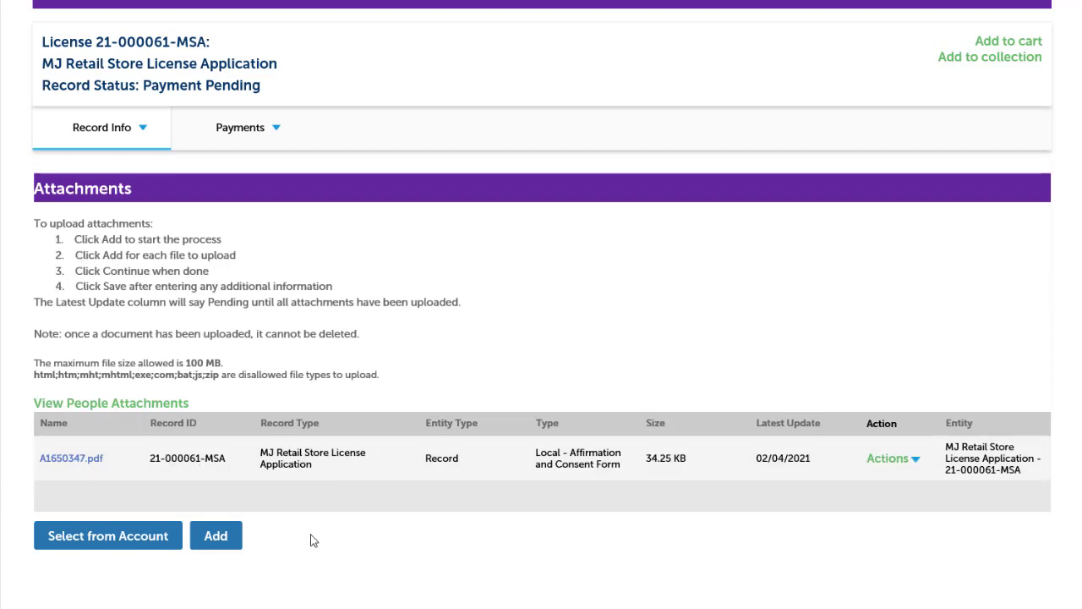
click(210, 545)
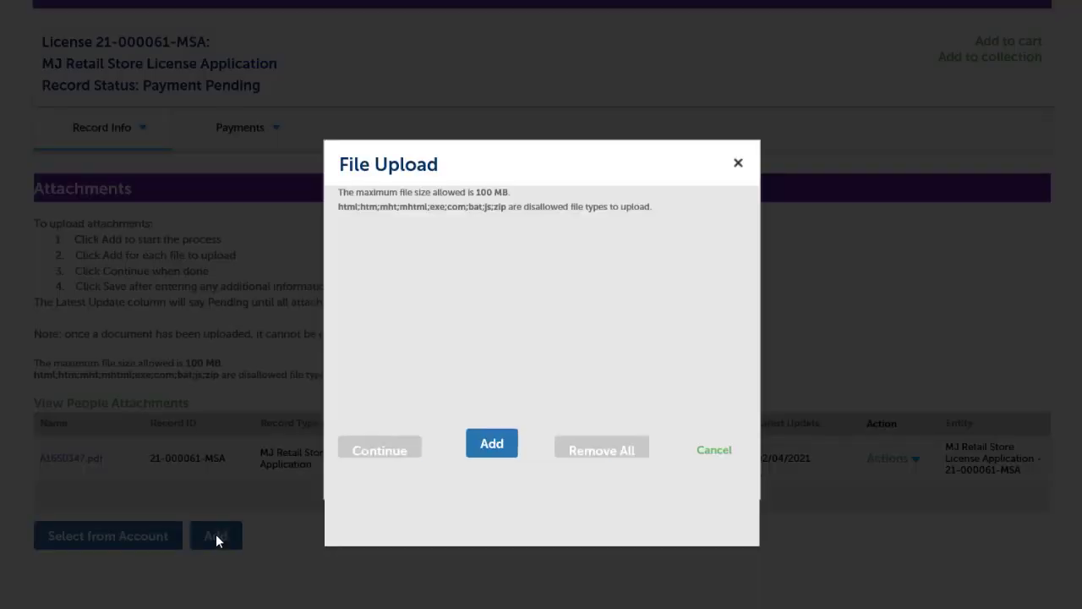
Upload map.docx as a new attachment to the retail store license record
click(495, 444)
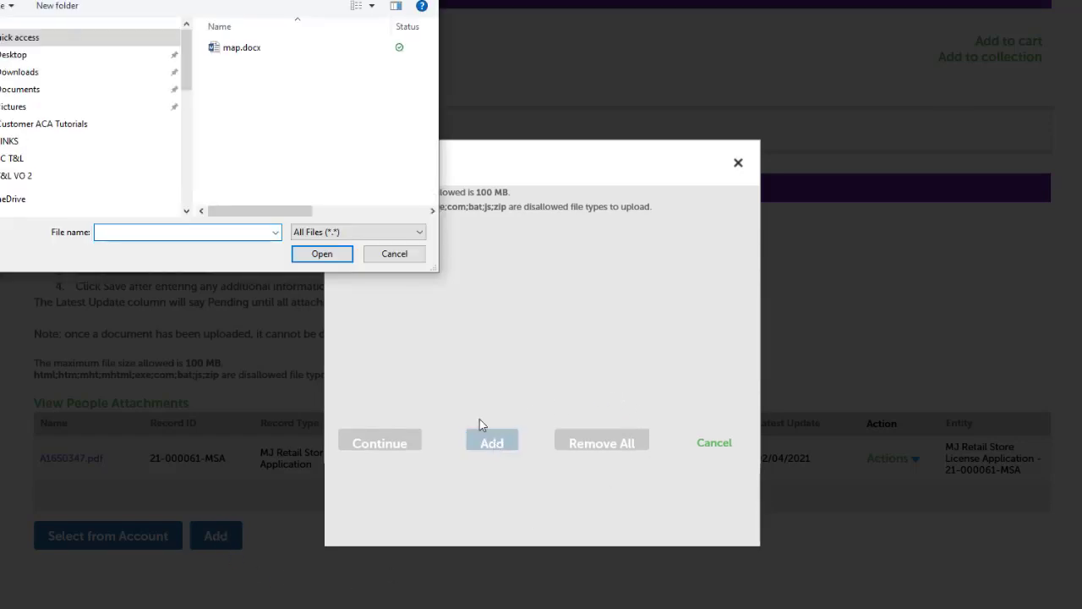
click(234, 50)
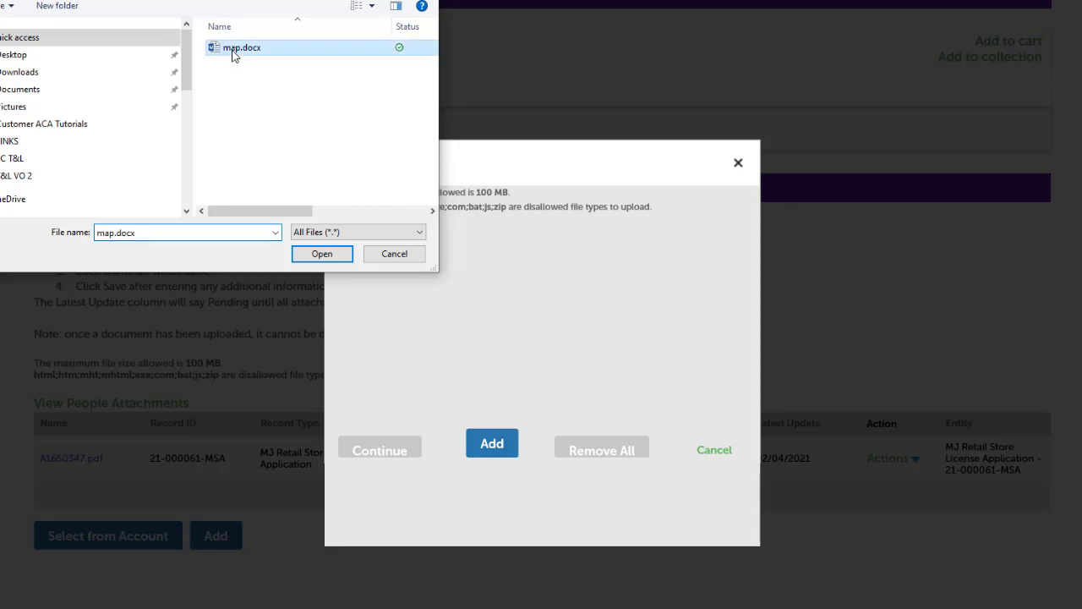
click(317, 254)
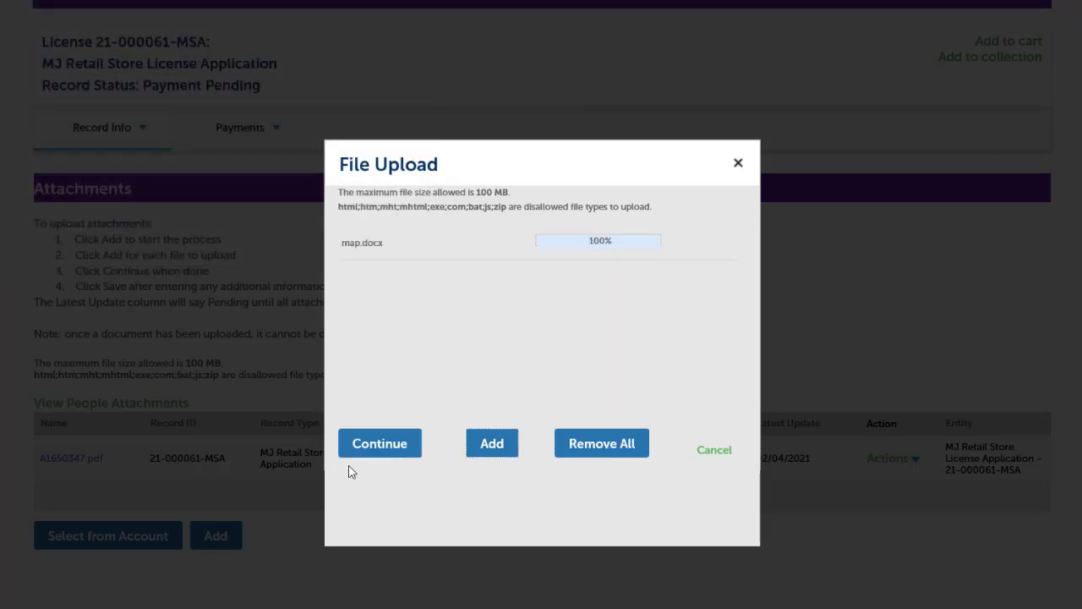
click(391, 444)
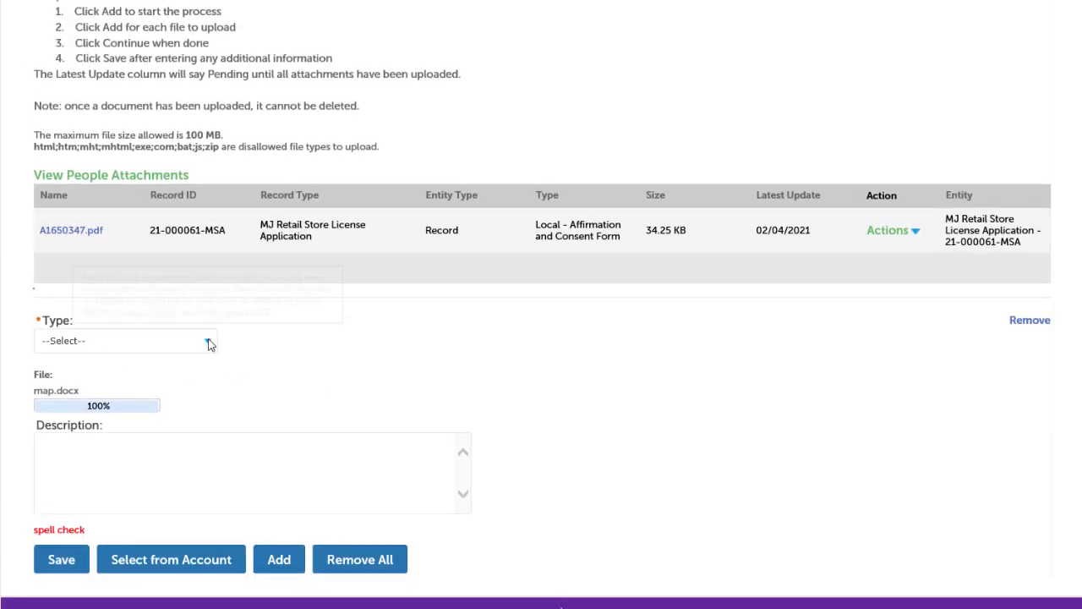
Set the attachment type to State - Site Plan, describe it as 'map of the site', and save
click(211, 341)
scroll(237, 507, down, 5)
click(237, 607)
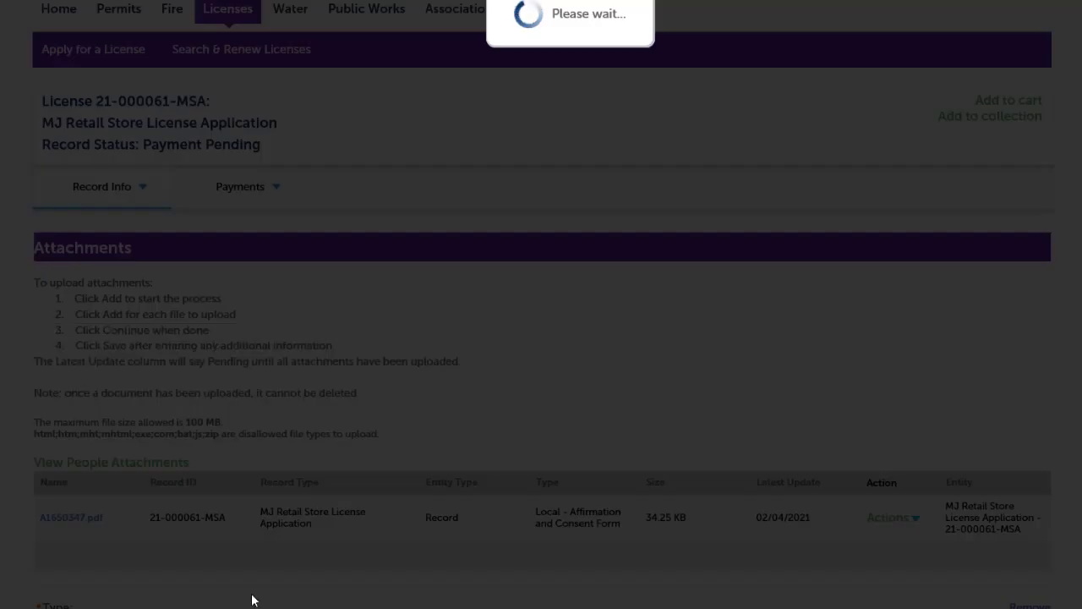
click(134, 467)
text(map of the site)
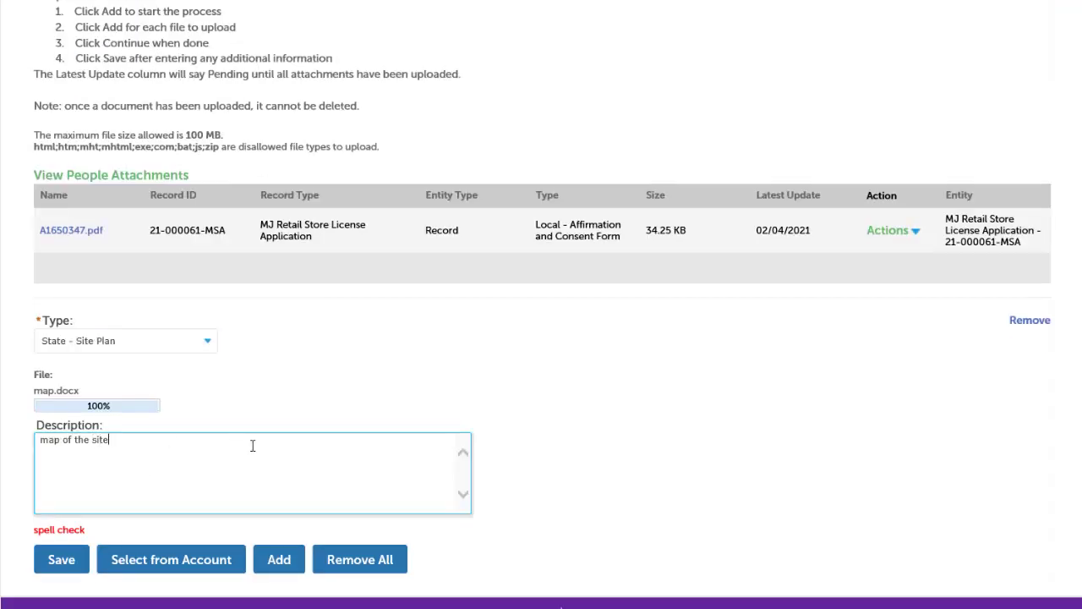
click(59, 560)
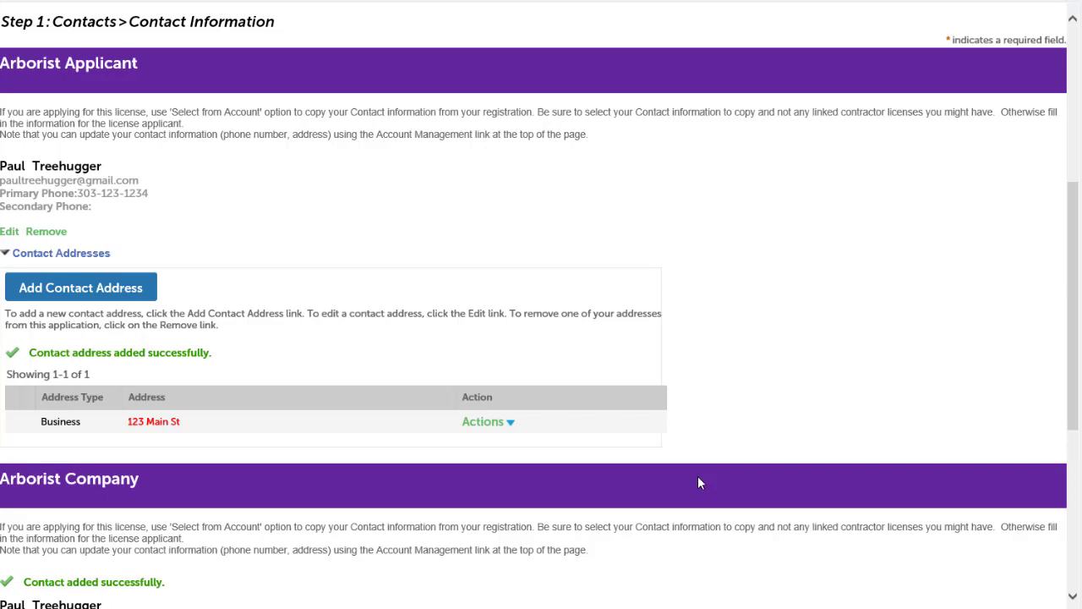
Review the License Details fields and continue the renewal to the Pay Fees step
scroll(698, 482, down, 1)
scroll(698, 482, down, 3)
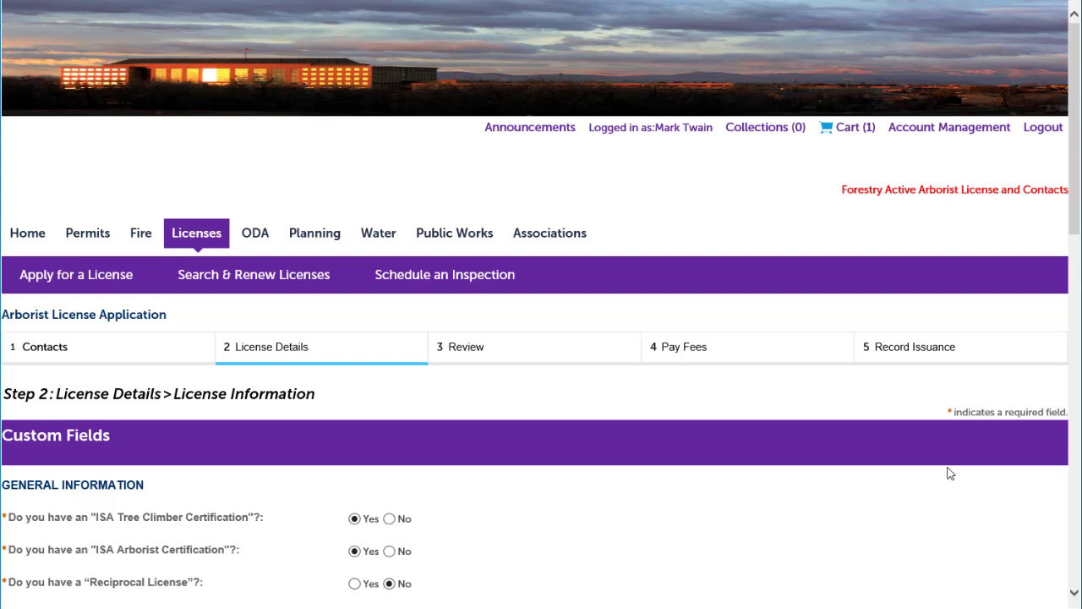
scroll(947, 473, down, 3)
scroll(951, 475, down, 6)
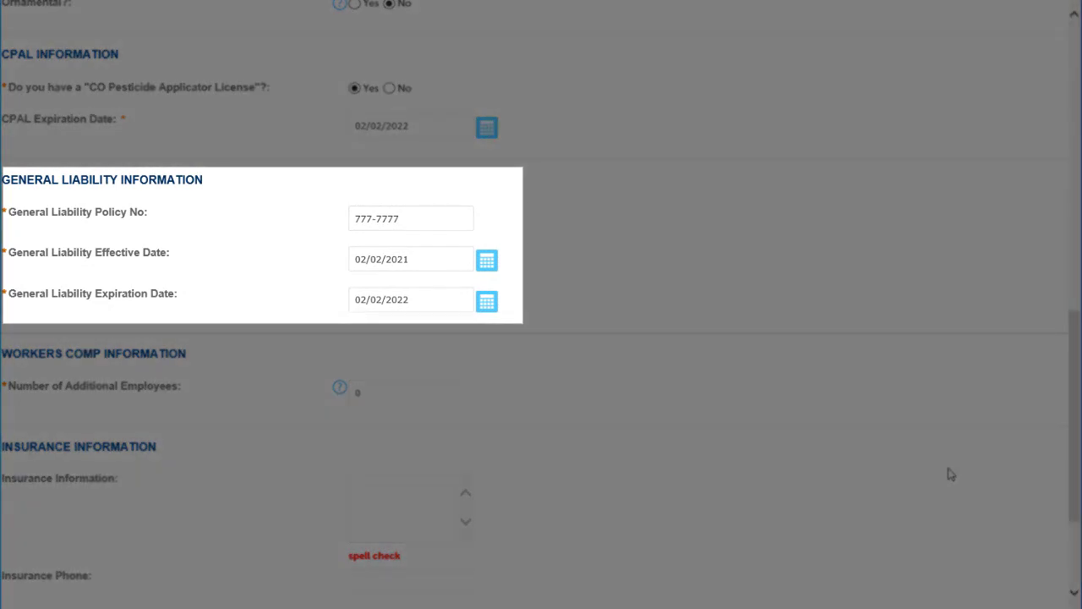
scroll(950, 474, down, 2)
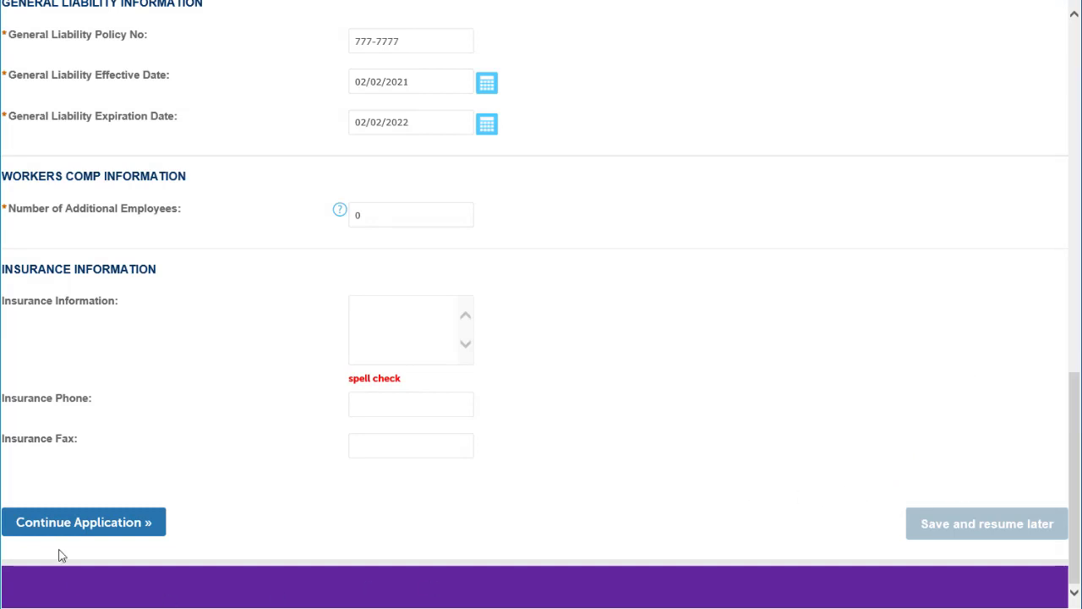
click(67, 525)
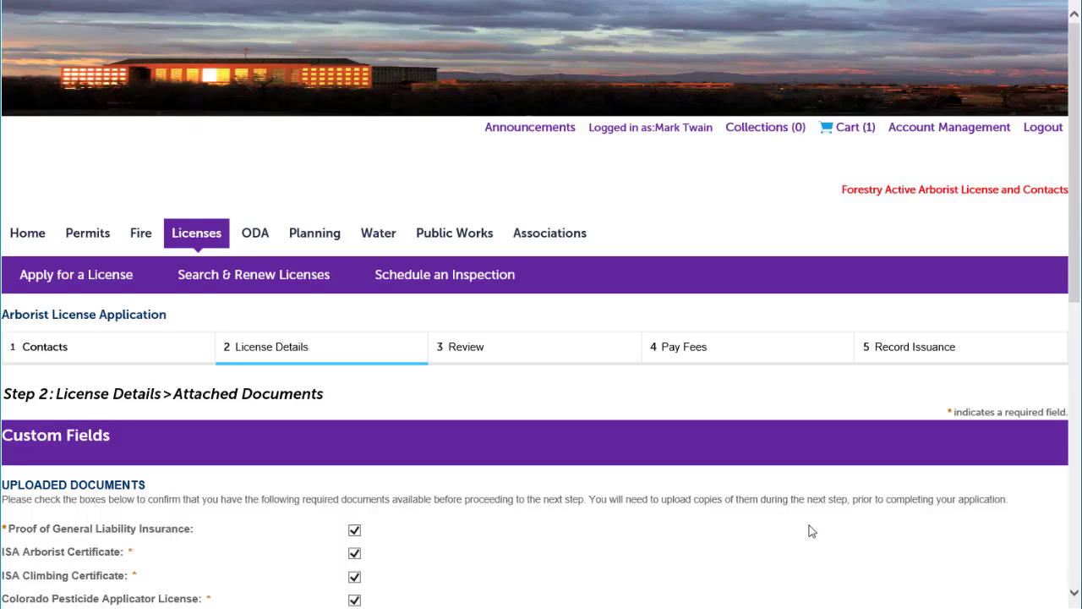
scroll(810, 531, down, 7)
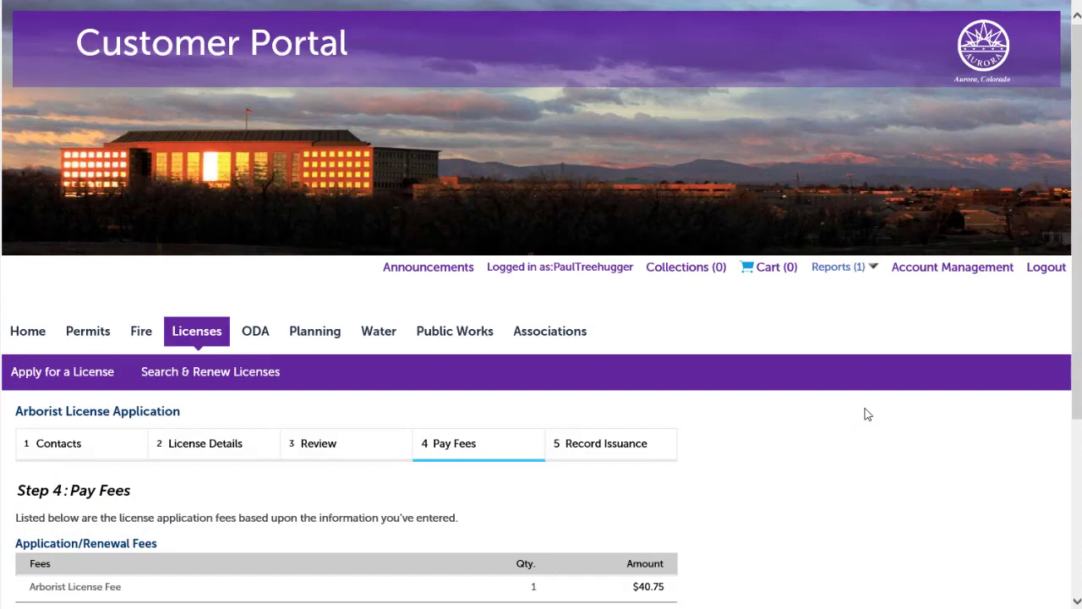
Check out the $40.75 renewal fee via the Cart and submit it to reach card entry
scroll(864, 414, down, 3)
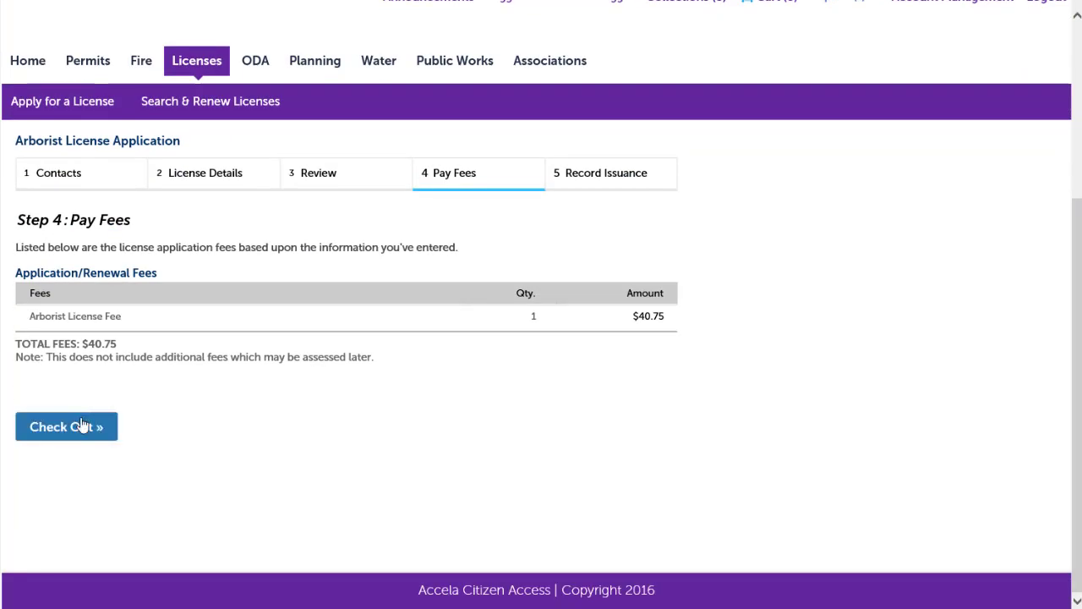
click(85, 419)
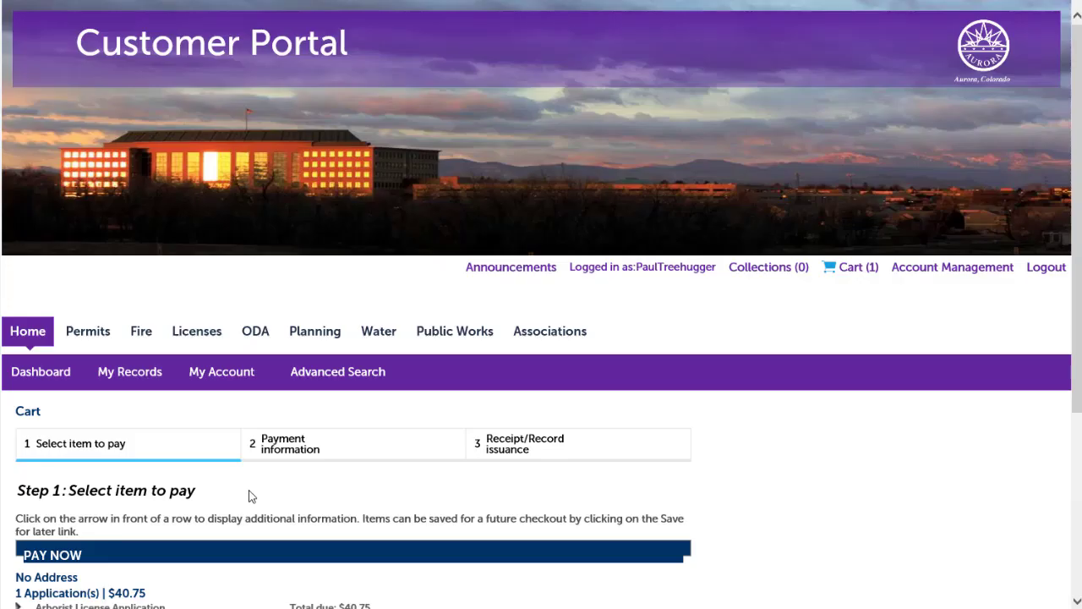
scroll(248, 496, down, 3)
click(52, 431)
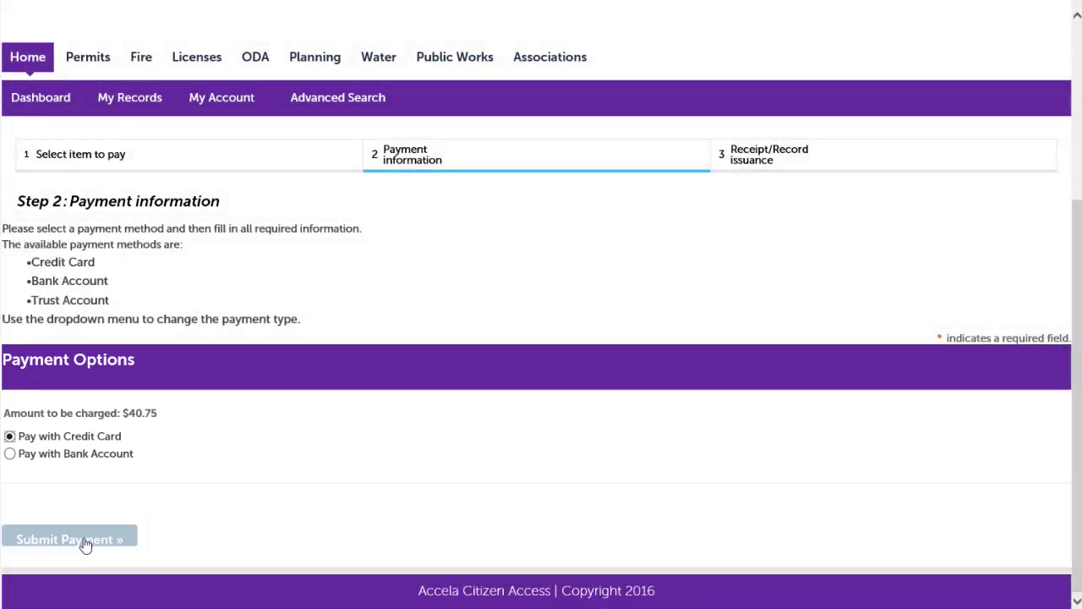
click(85, 541)
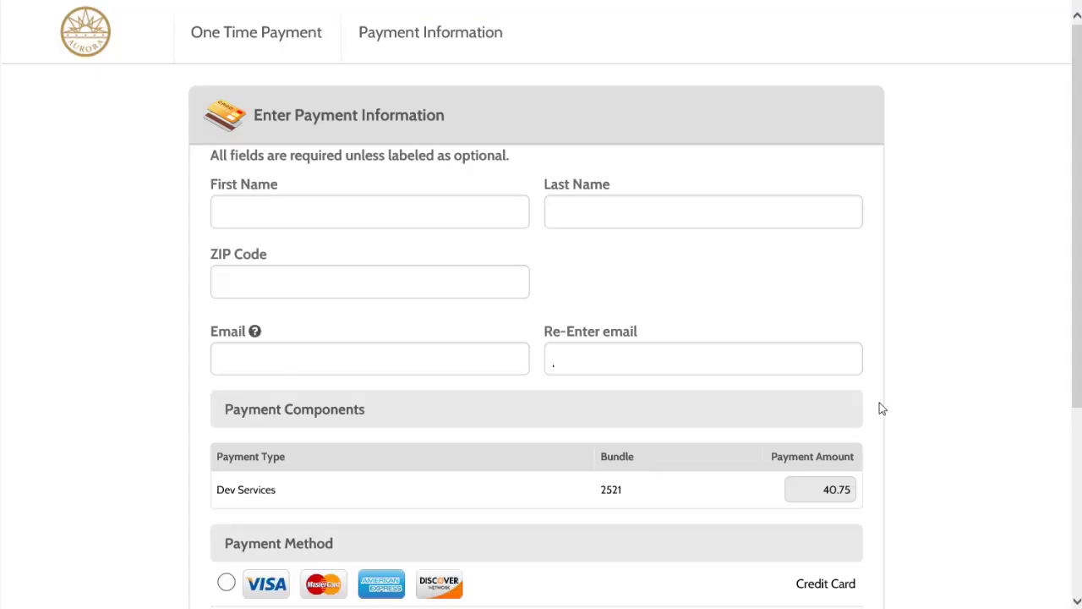